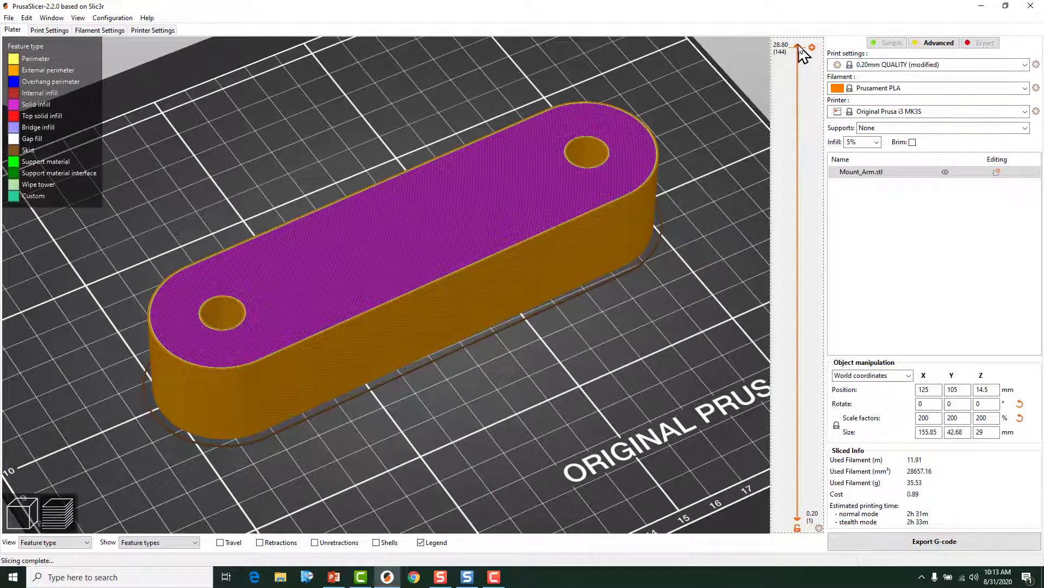
Lower the layer preview of the sliced Mount_Arm part to 2.60 mm to examine its internal infill.
{"action": "left_click", "coordinate": [876, 142]}
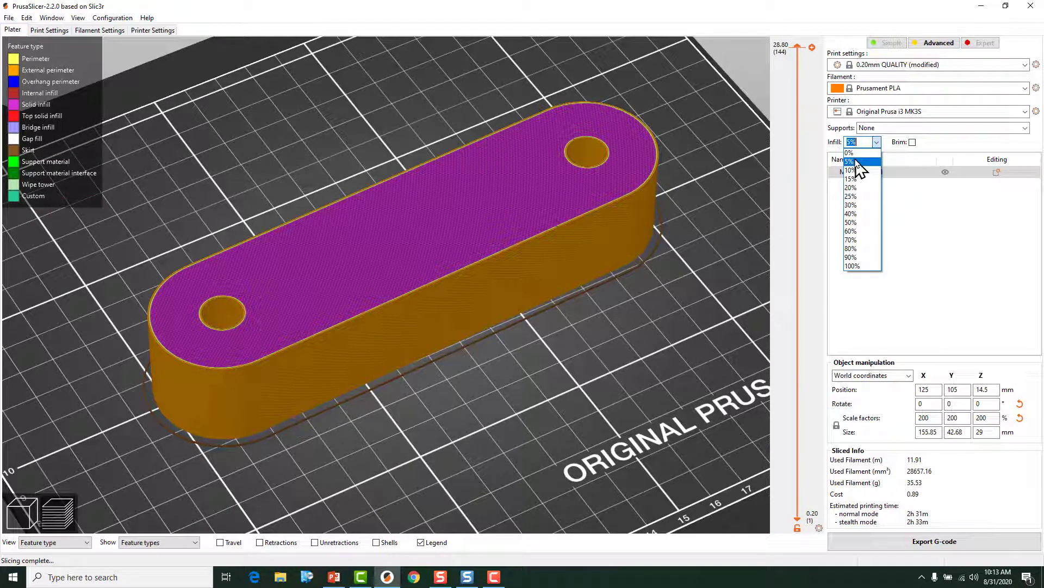
{"action": "left_click", "coordinate": [798, 49]}
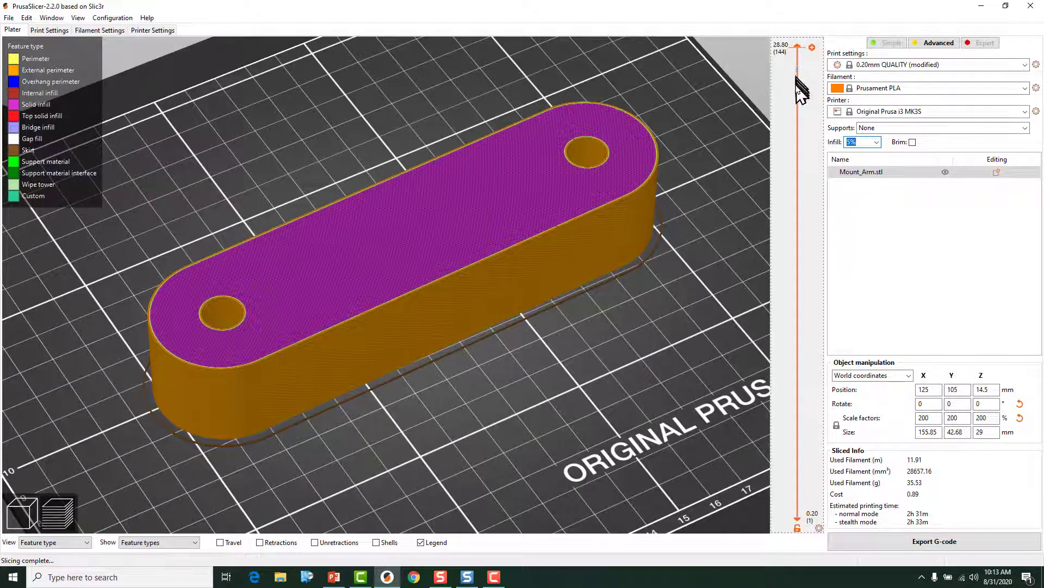
{"action": "left_click_drag", "start_coordinate": [798, 49], "coordinate": [796, 87]}
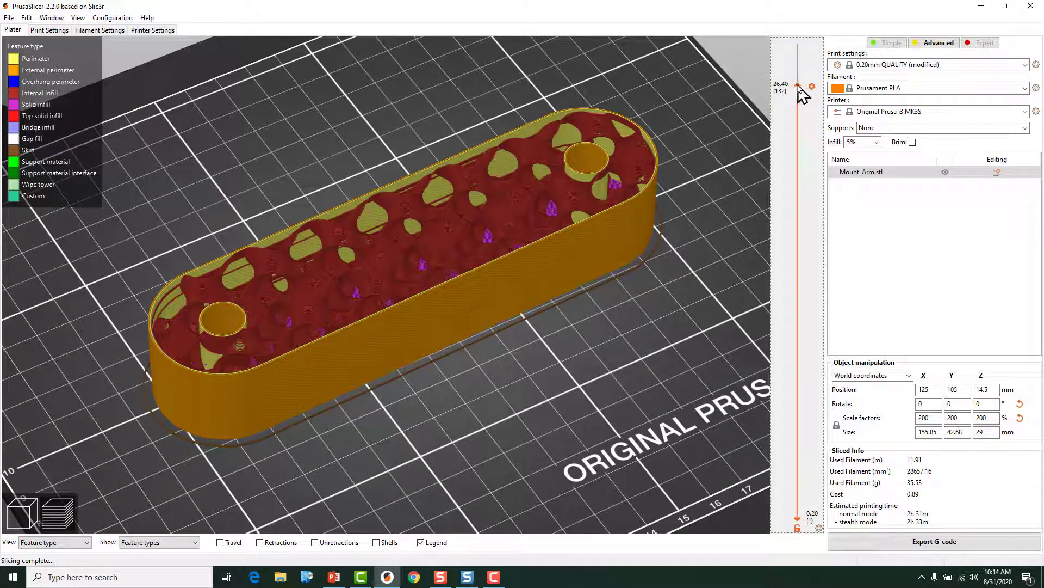
{"action": "left_click_drag", "start_coordinate": [798, 87], "coordinate": [782, 486]}
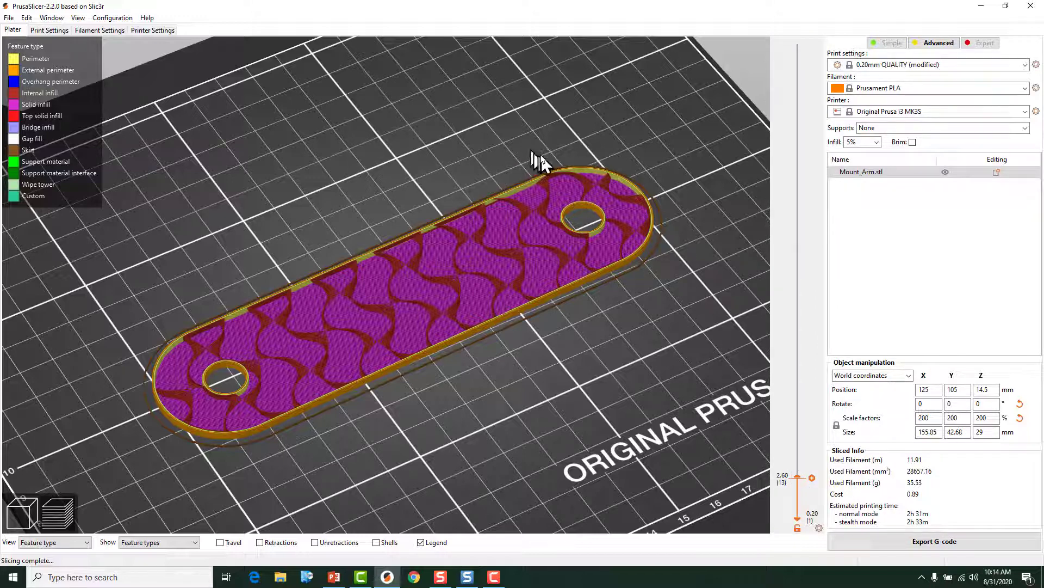
Change the fill pattern to Rectilinear and reslice the part, previewing its layers up to 4.20 mm.
{"action": "left_click", "coordinate": [48, 33]}
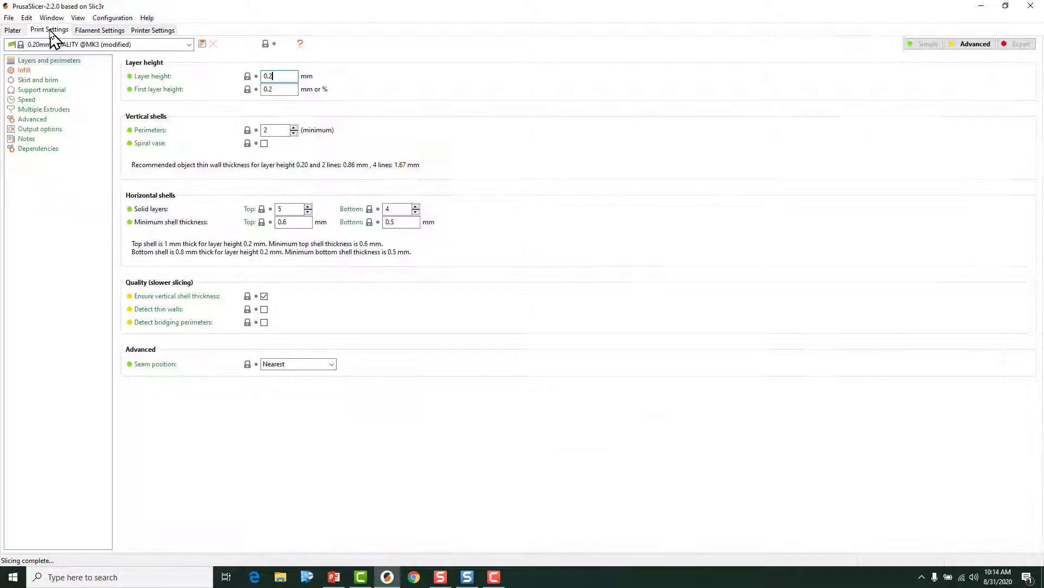
{"action": "left_click", "coordinate": [24, 71]}
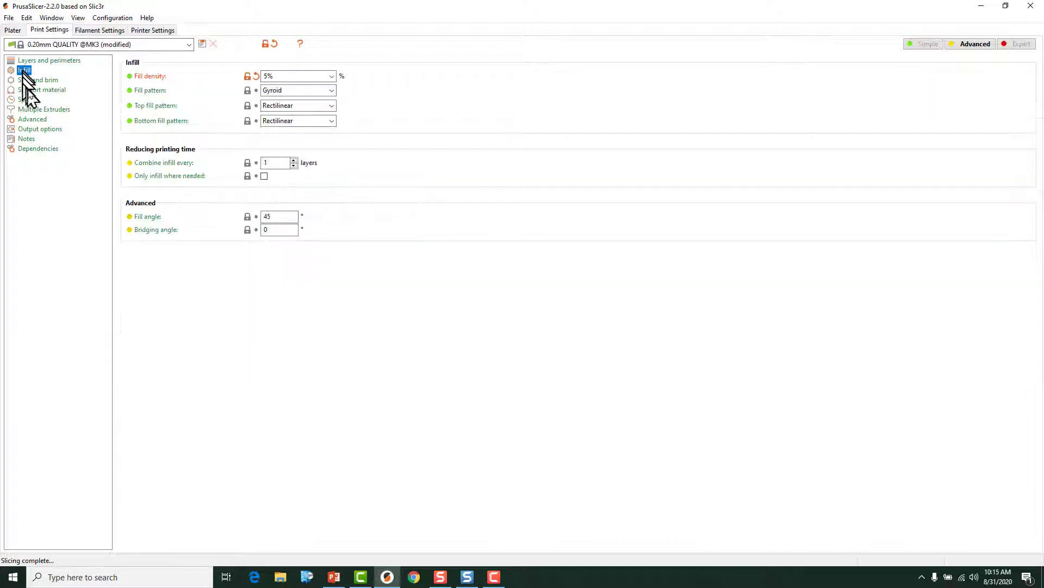
{"action": "left_click", "coordinate": [331, 91]}
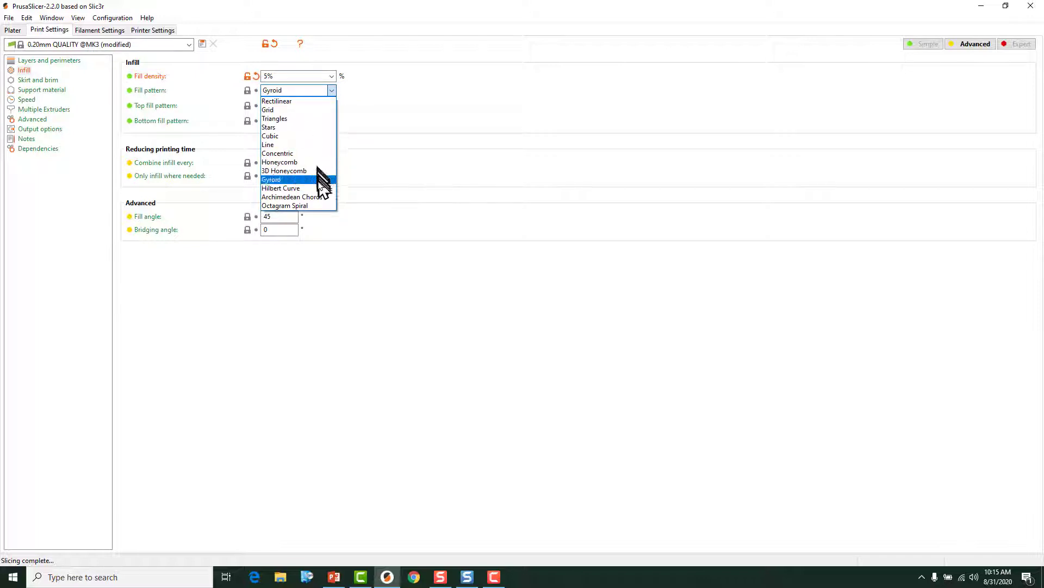
{"action": "left_click", "coordinate": [295, 102]}
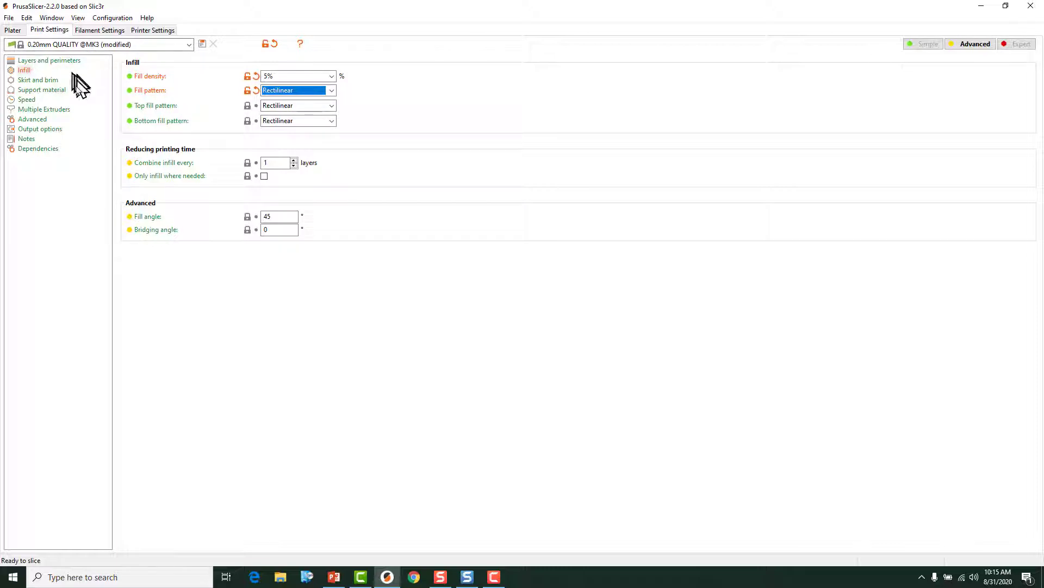
{"action": "left_click", "coordinate": [12, 31]}
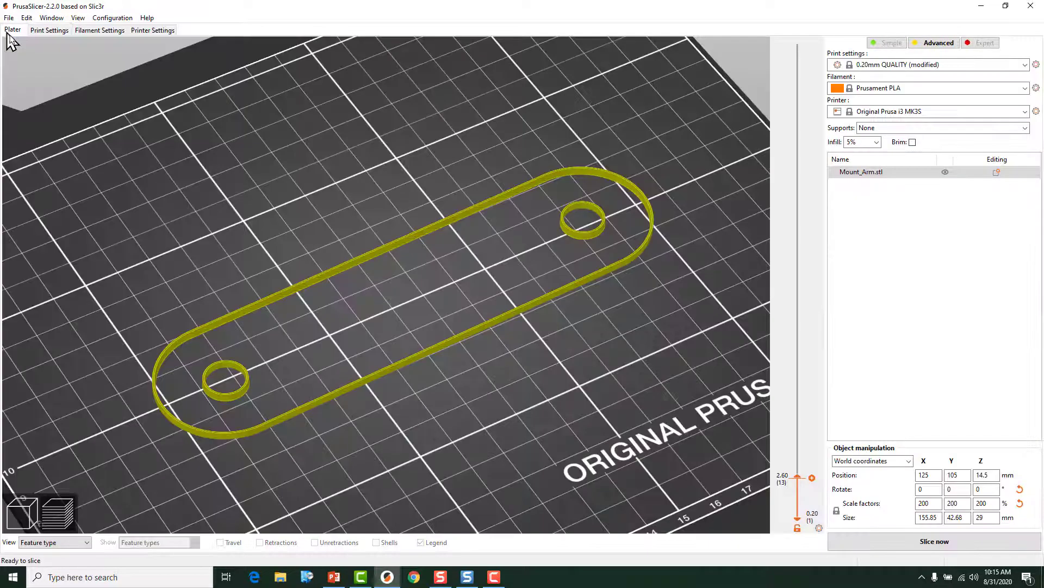
{"action": "left_click", "coordinate": [920, 542]}
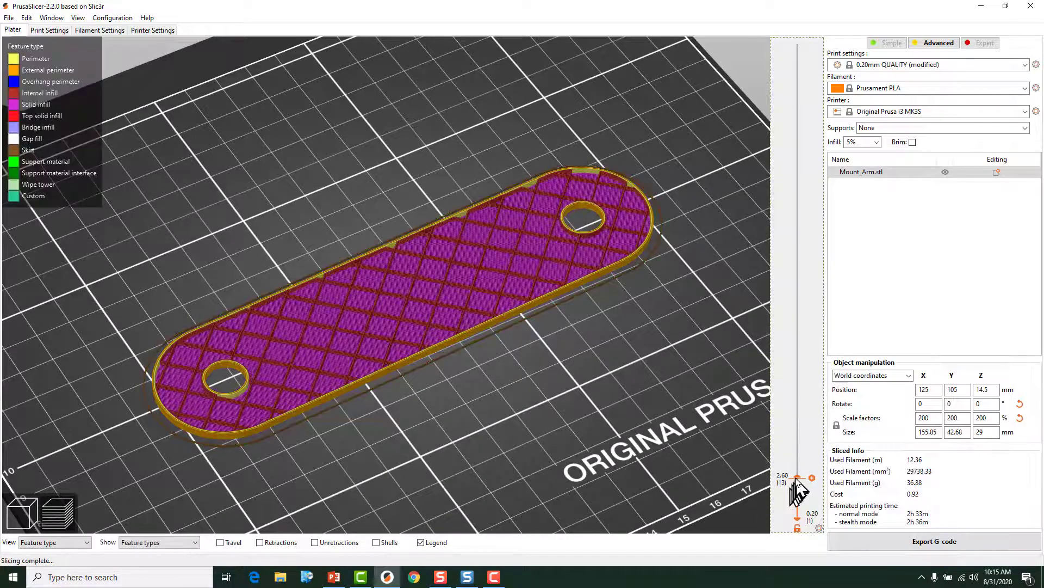
{"action": "left_click_drag", "start_coordinate": [798, 478], "coordinate": [744, 453]}
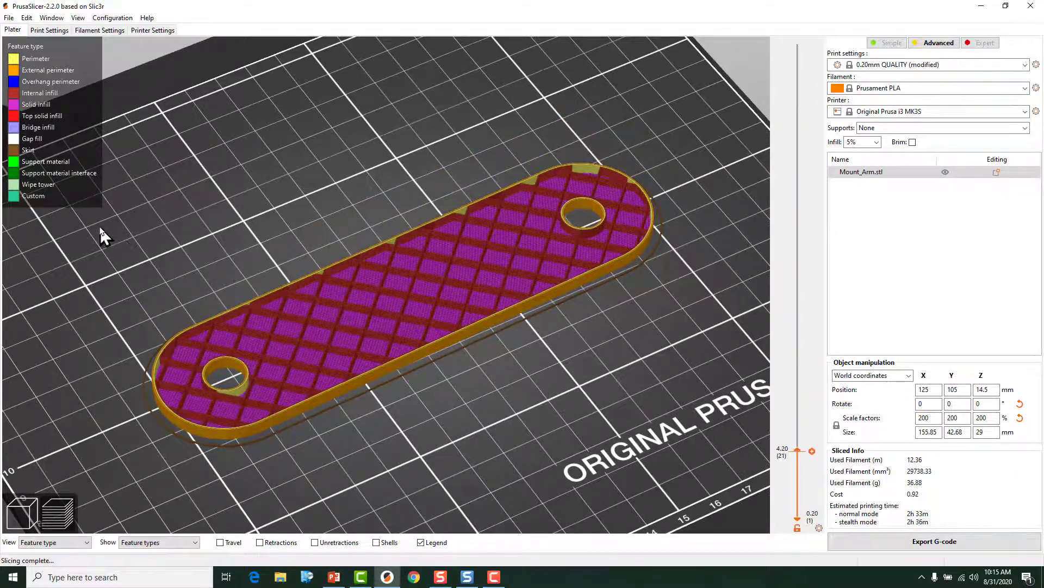
Change the fill pattern to Grid and reslice the part, previewing its layers up to 9.80 mm.
{"action": "left_click", "coordinate": [49, 30]}
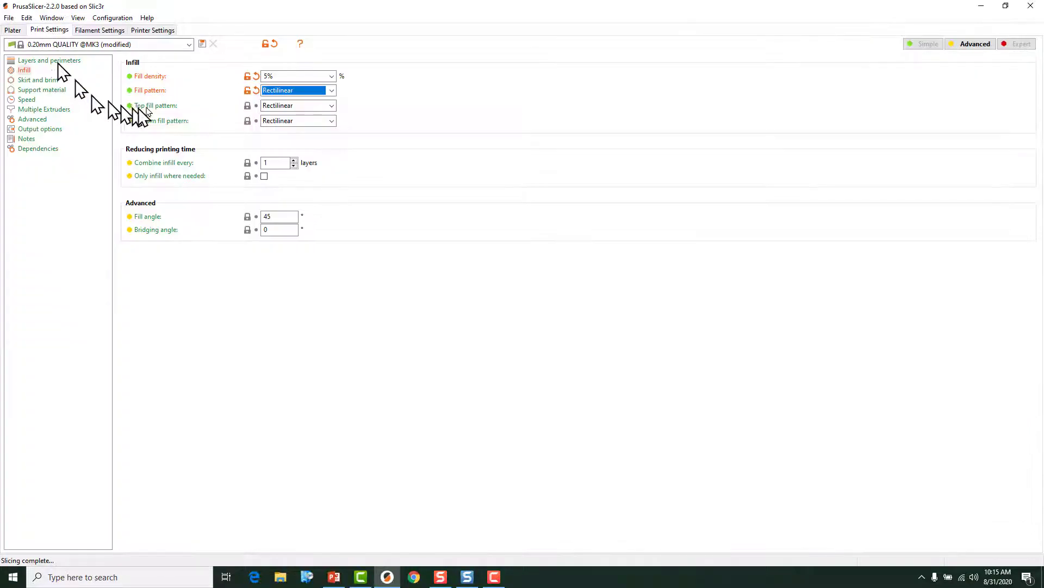
{"action": "left_click", "coordinate": [331, 91]}
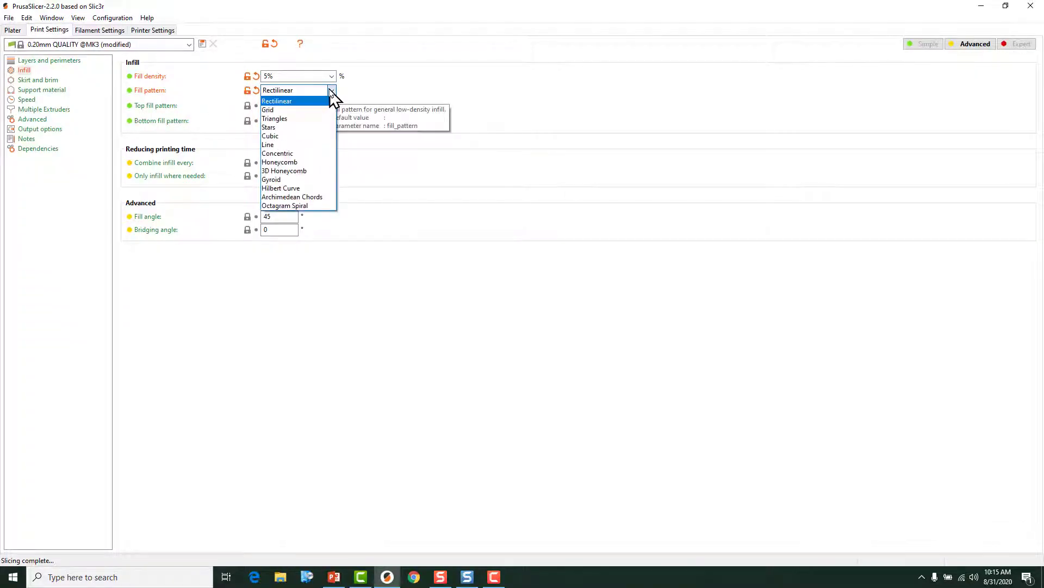
{"action": "left_click", "coordinate": [304, 110]}
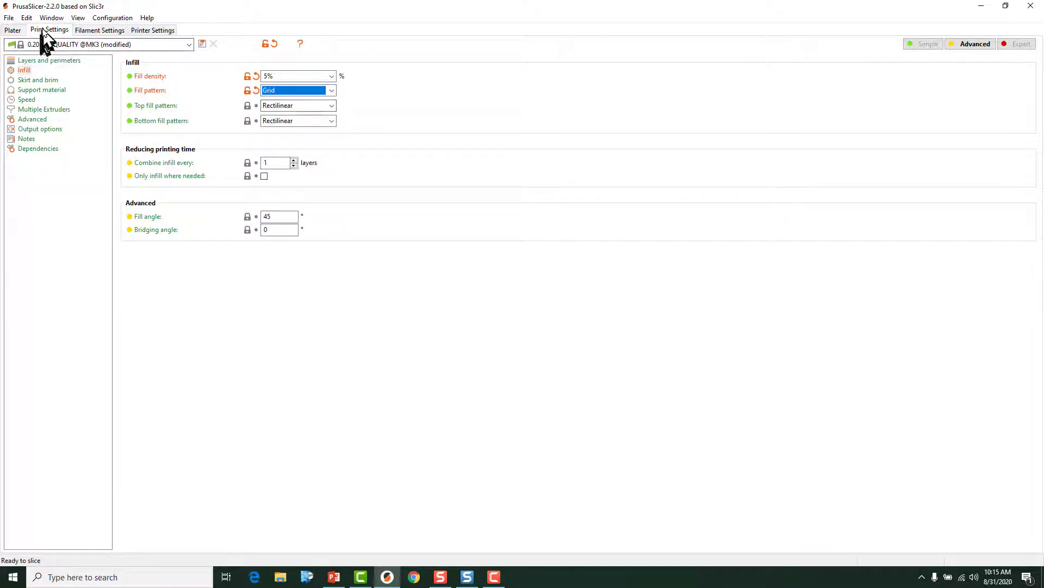
{"action": "left_click", "coordinate": [12, 31]}
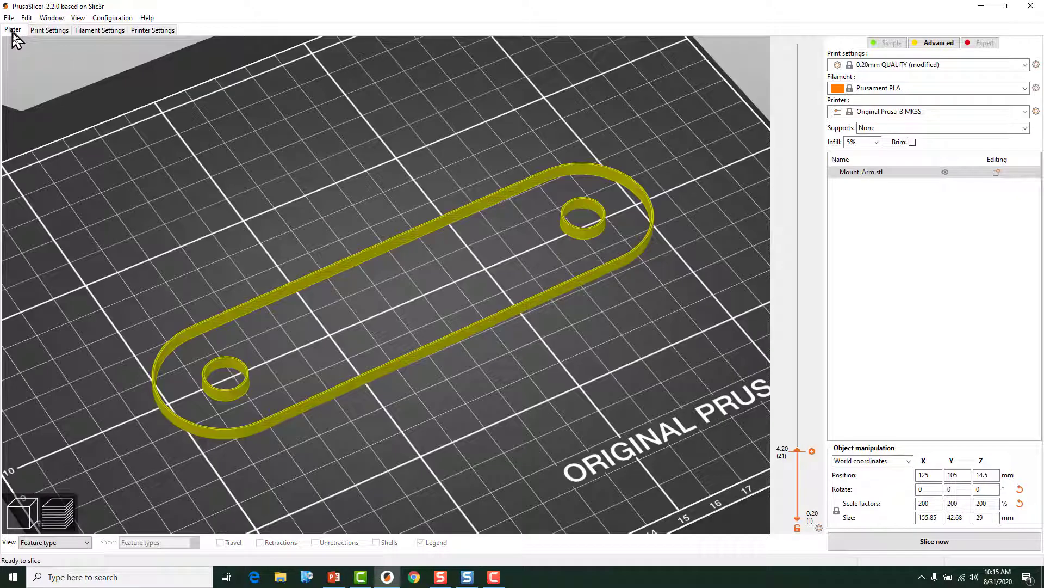
{"action": "left_click", "coordinate": [924, 541]}
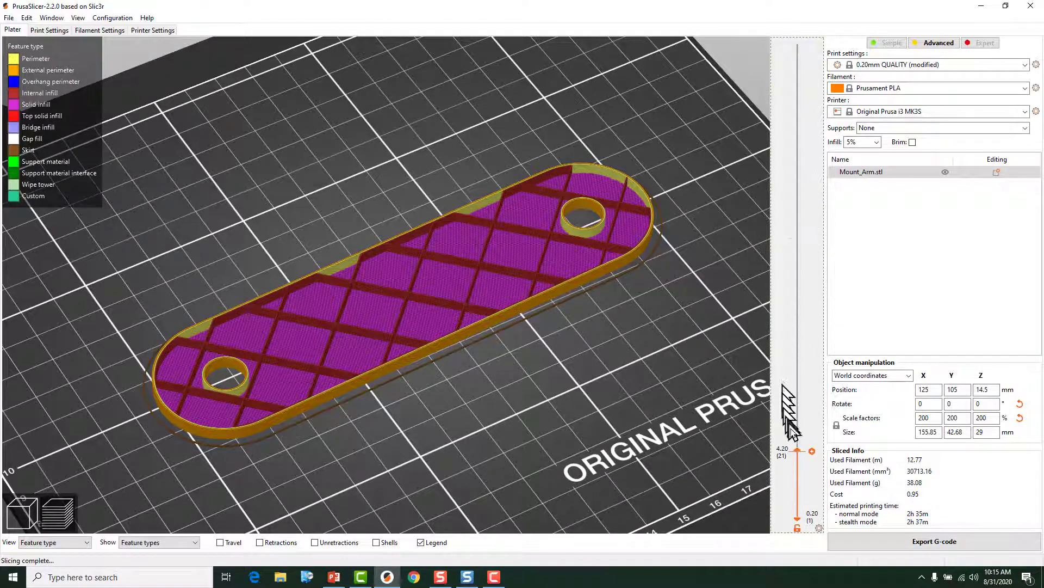
{"action": "left_click_drag", "start_coordinate": [798, 451], "coordinate": [751, 360]}
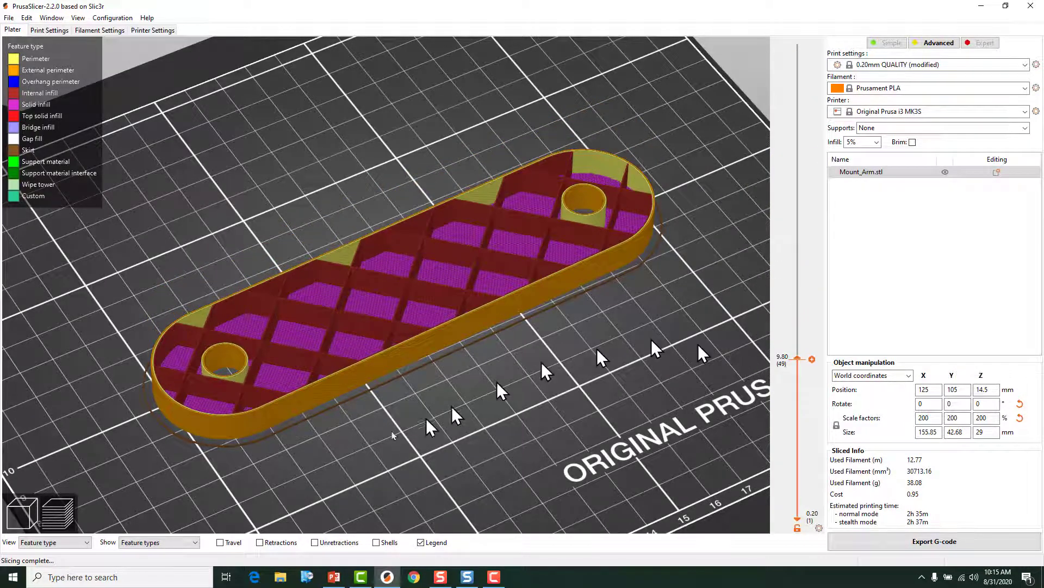
Switch the fill pattern back to Rectilinear and reslice the part, lowering the layer preview to 4.20 mm.
{"action": "left_click", "coordinate": [44, 30]}
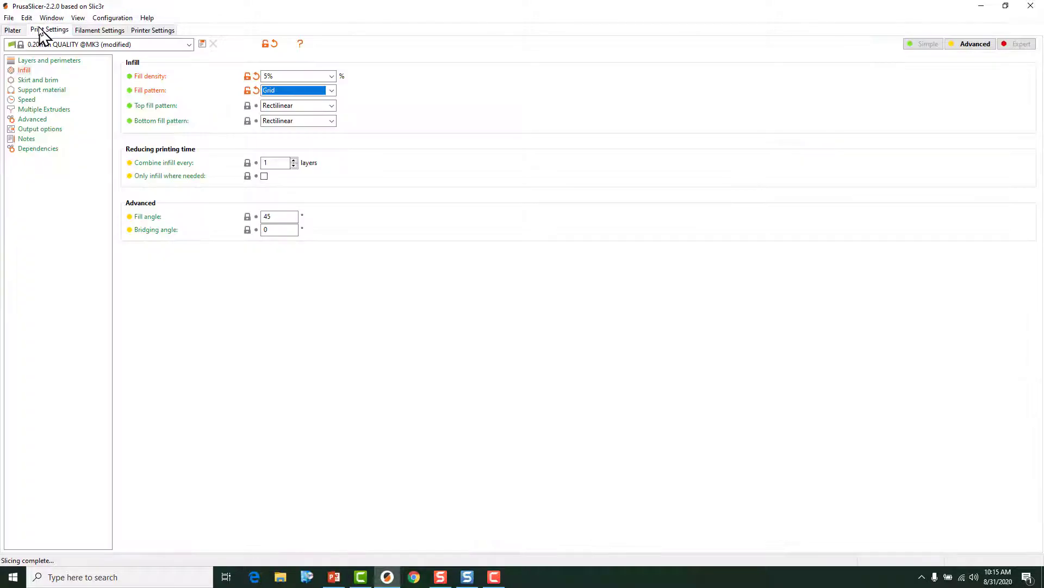
{"action": "left_click", "coordinate": [290, 90]}
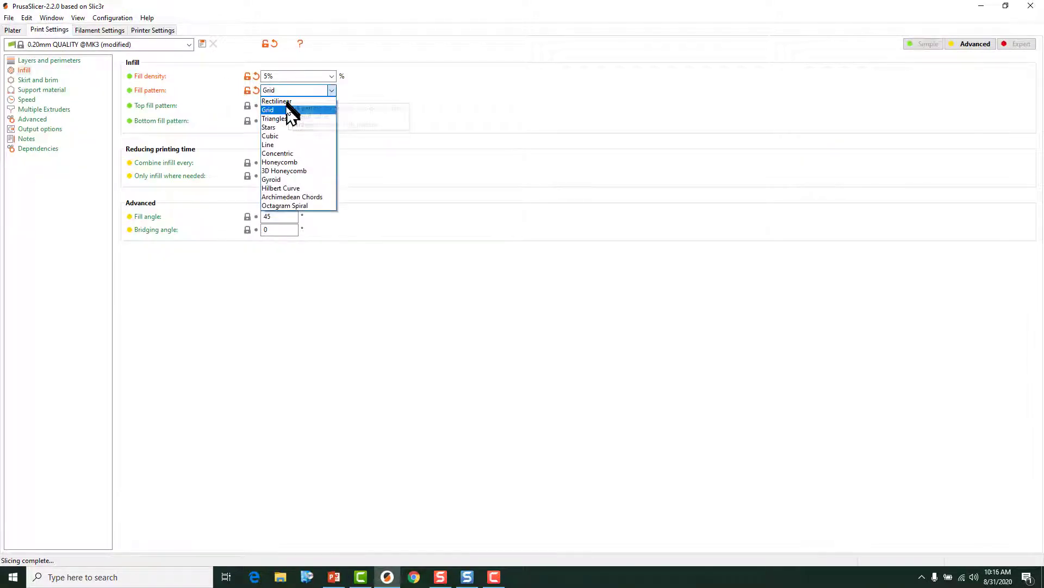
{"action": "left_click", "coordinate": [290, 103]}
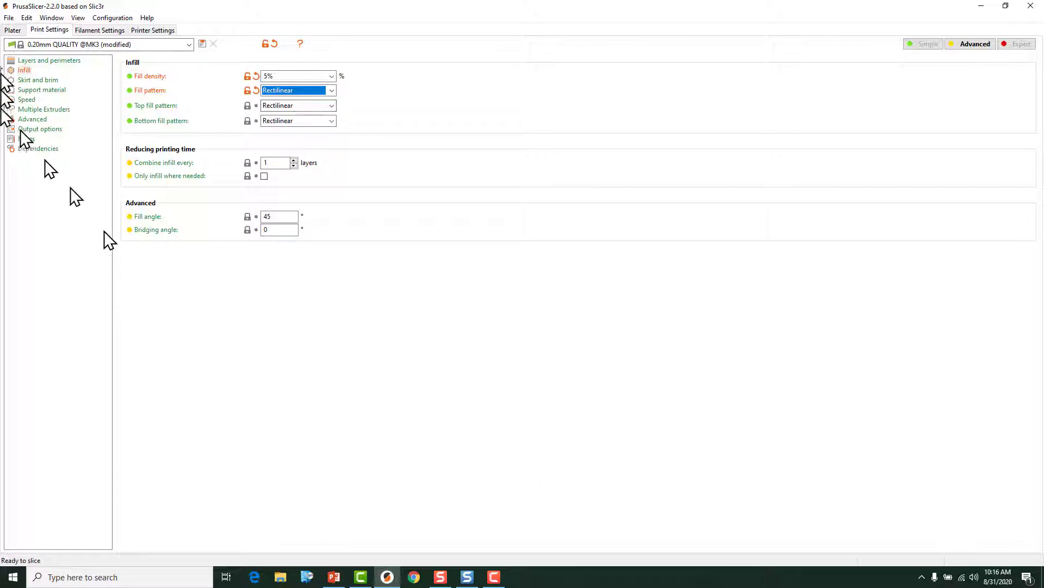
{"action": "left_click", "coordinate": [12, 30]}
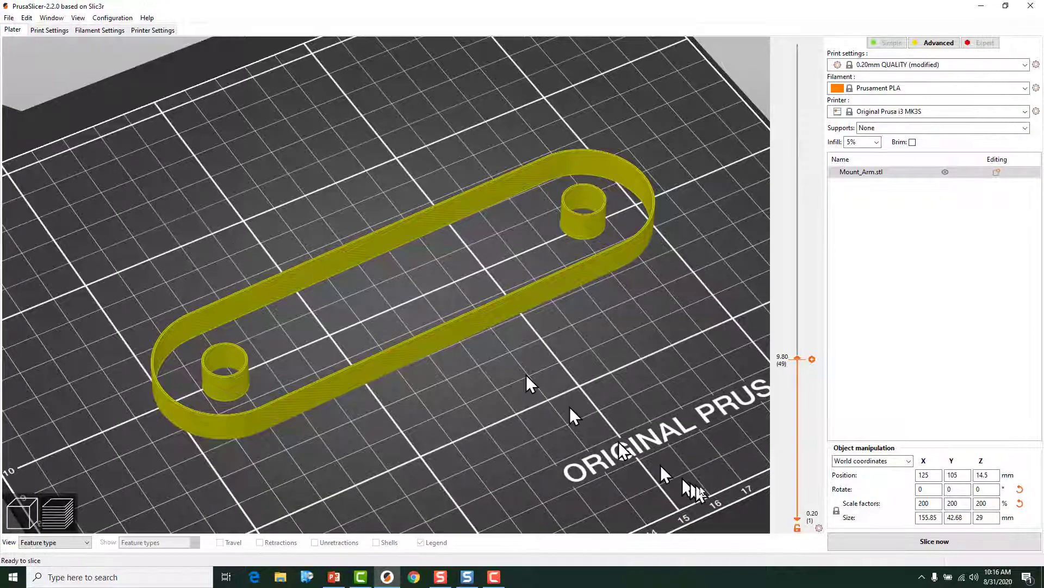
{"action": "left_click", "coordinate": [849, 541]}
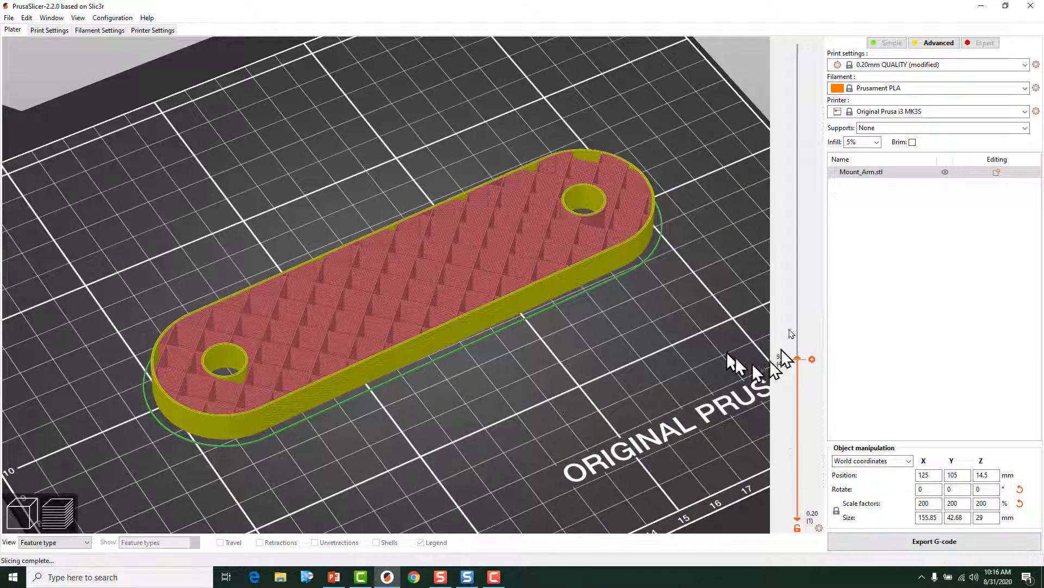
{"action": "left_click_drag", "start_coordinate": [798, 358], "coordinate": [765, 467]}
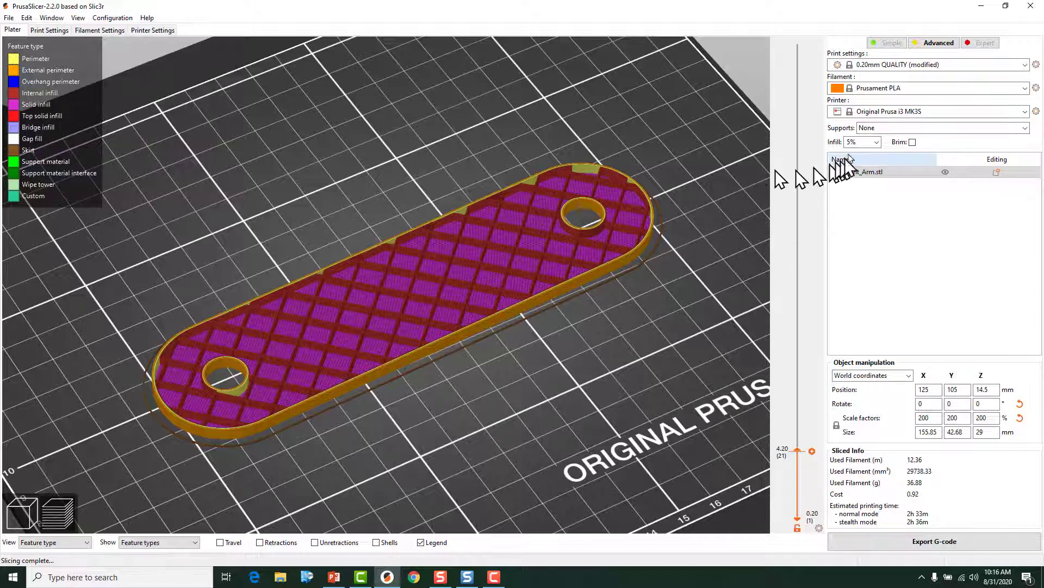
Set the infill density to 40% and reslice the part.
{"action": "left_click", "coordinate": [877, 142]}
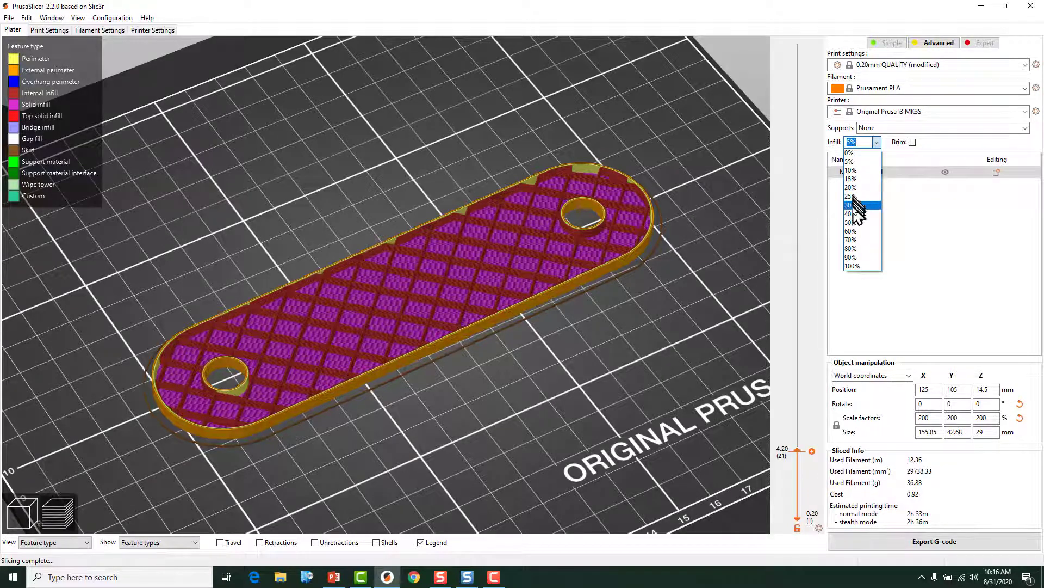
{"action": "left_click", "coordinate": [853, 214]}
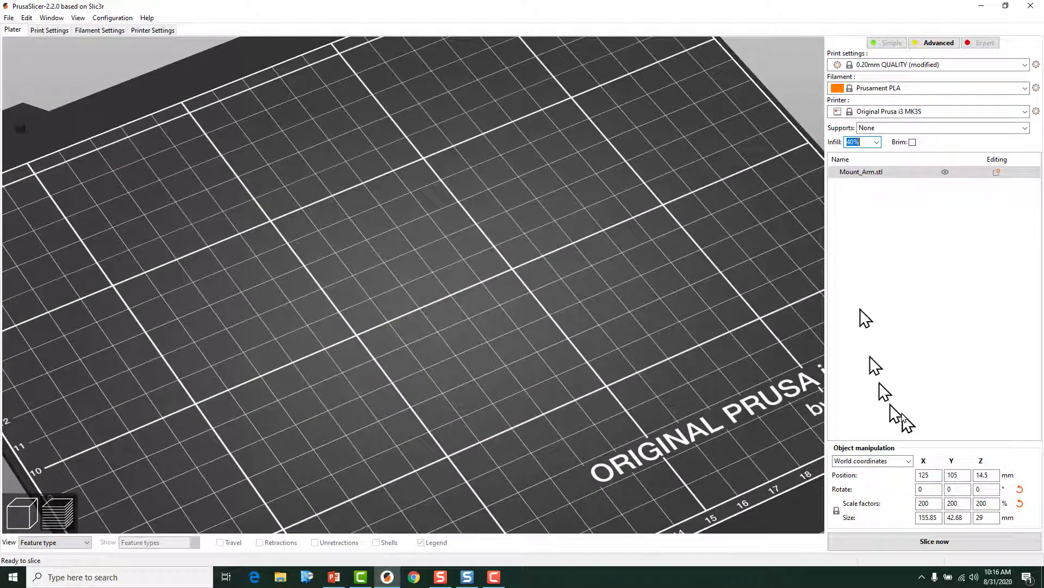
{"action": "left_click", "coordinate": [909, 542]}
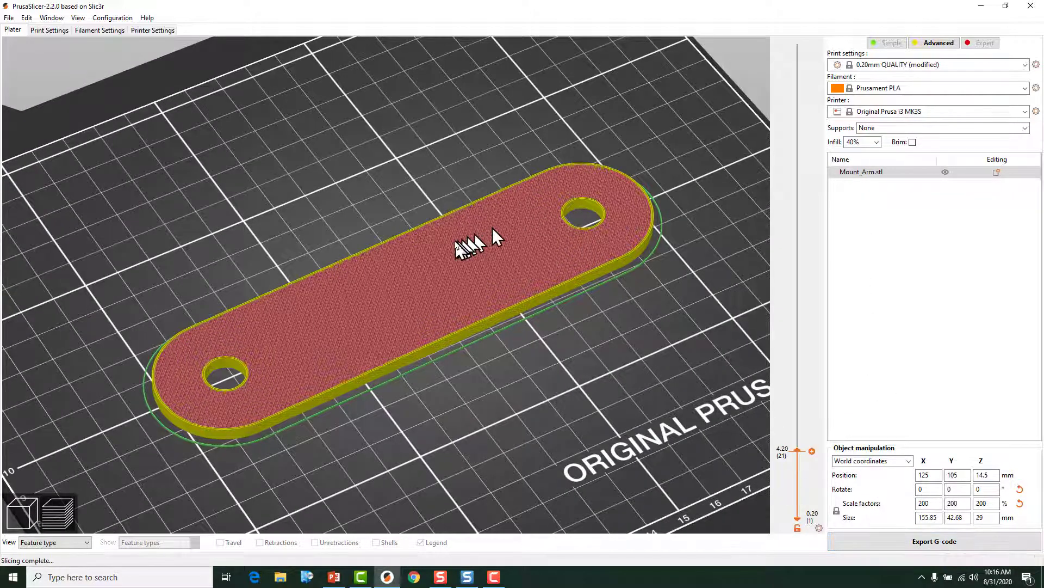
Examine the dense infill up close, stepping the layer preview down to the solid bottom layers.
{"action": "scroll", "coordinate": [471, 271], "scroll_direction": "up", "scroll_amount": 5}
{"action": "scroll", "coordinate": [485, 283], "scroll_direction": "up", "scroll_amount": 5}
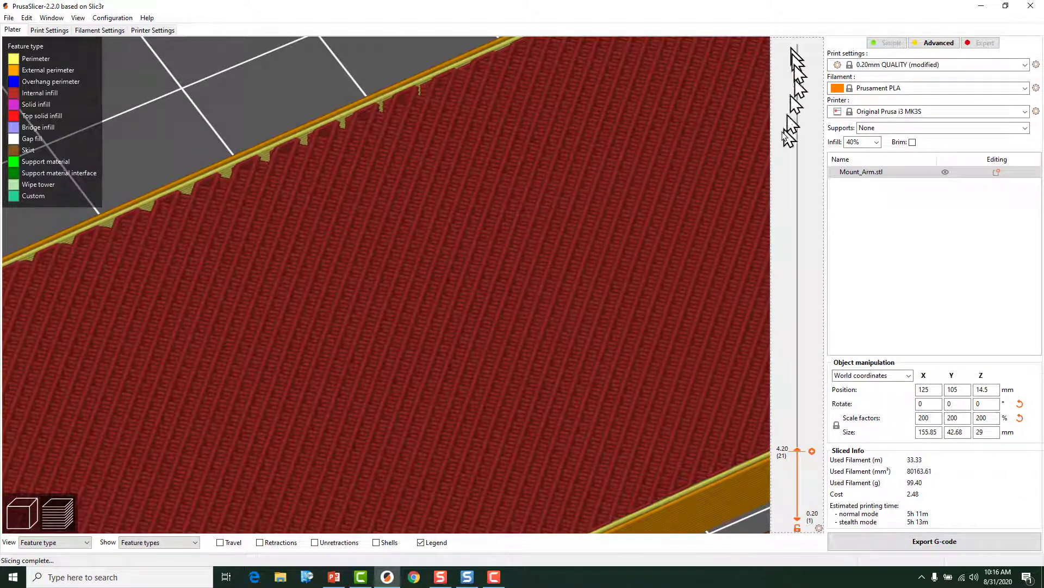
{"action": "key", "text": "Down"}
{"action": "key", "text": "Down"}
{"action": "key", "text": "Down"}
{"action": "key", "text": "Down"}
{"action": "key", "text": "Down"}
{"action": "key", "text": "Down"}
{"action": "key", "text": "Down"}
{"action": "key", "text": "Down"}
{"action": "key", "text": "Down"}
{"action": "key", "text": "Down"}
{"action": "key", "text": "Down"}
{"action": "key", "text": "Down"}
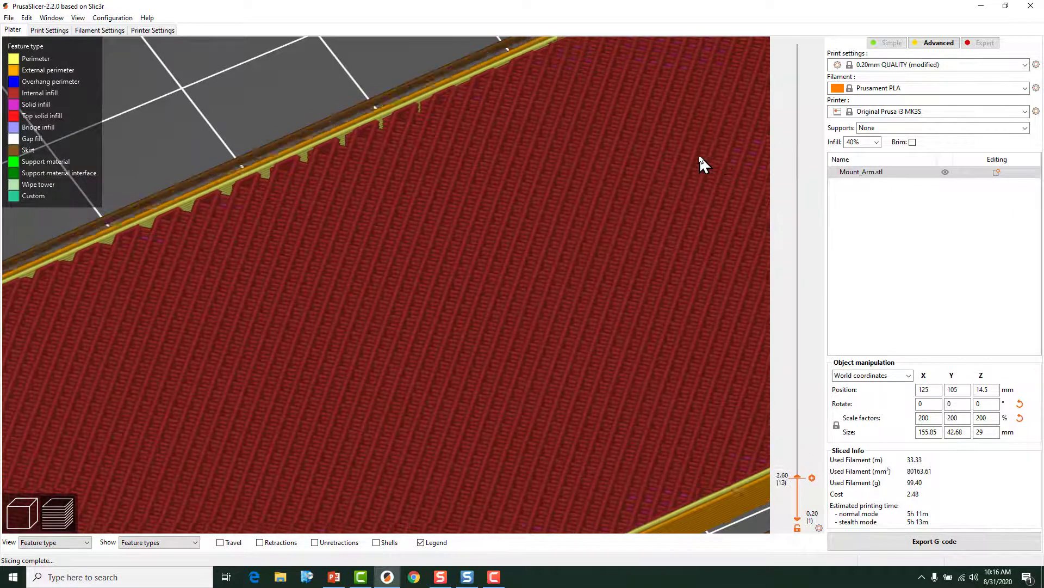
{"action": "key", "text": "Down"}
{"action": "key", "text": "Down"}
{"action": "key", "text": "Down"}
{"action": "key", "text": "Down"}
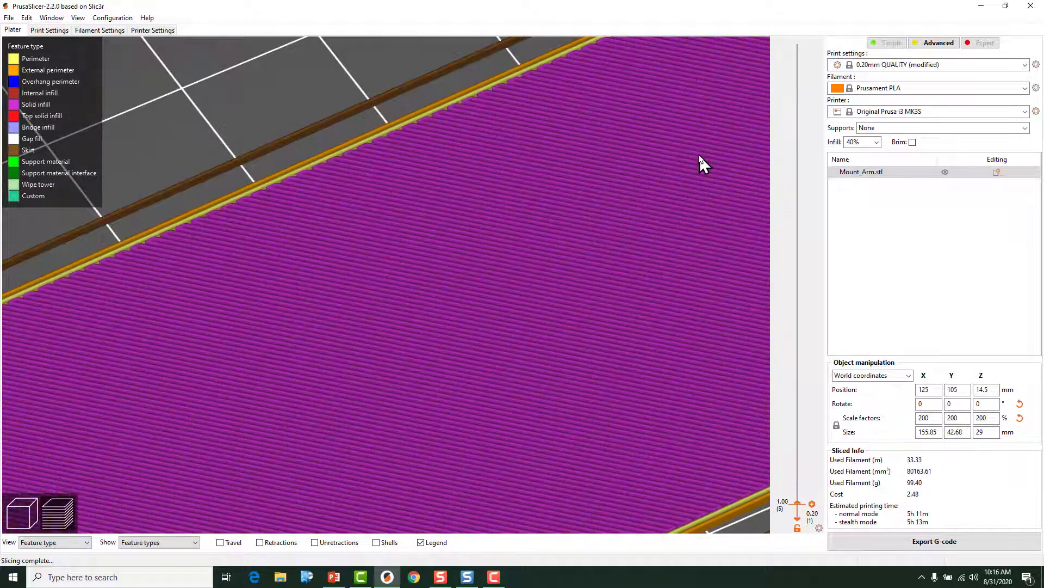
Step back and forth through the first infill layers above the solid bottom, up to 2.20 mm, to examine how the rectilinear lines build up.
{"action": "key", "text": "Up"}
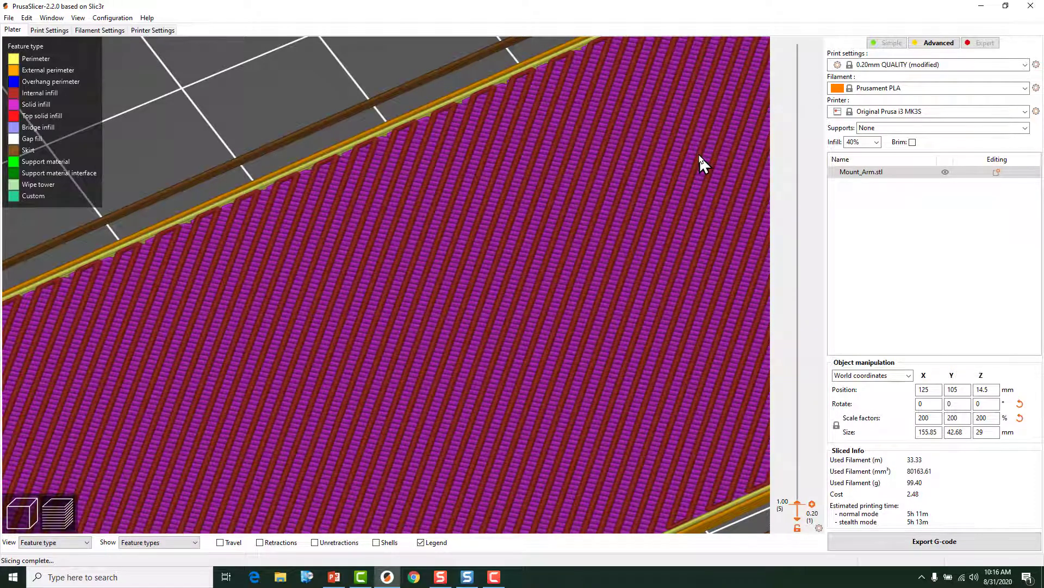
{"action": "key", "text": "Up"}
{"action": "key", "text": "Up"}
{"action": "key", "text": "Up"}
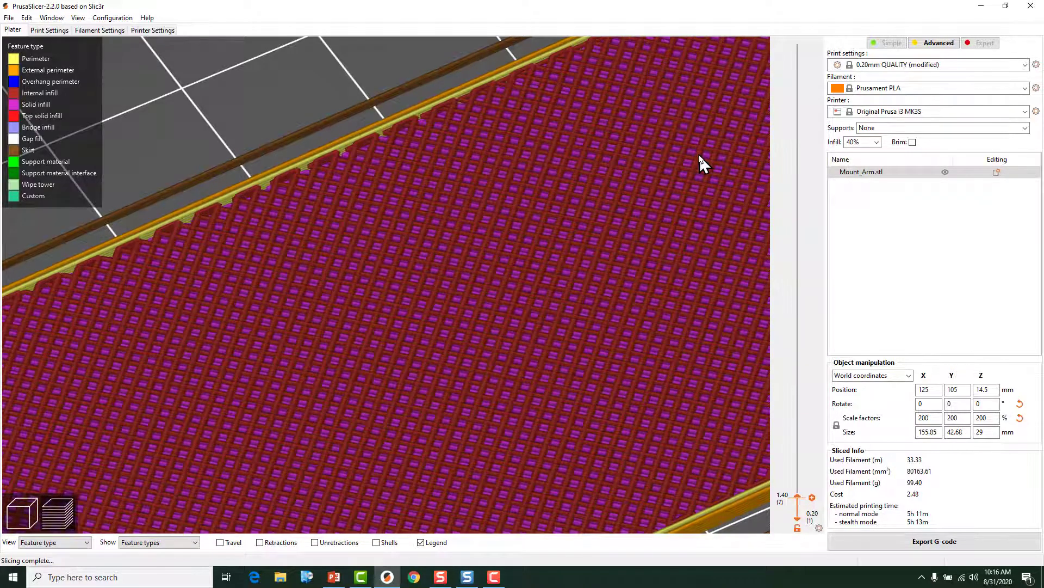
{"action": "key", "text": "Down"}
{"action": "key", "text": "Down"}
{"action": "key", "text": "Down"}
{"action": "key", "text": "Down"}
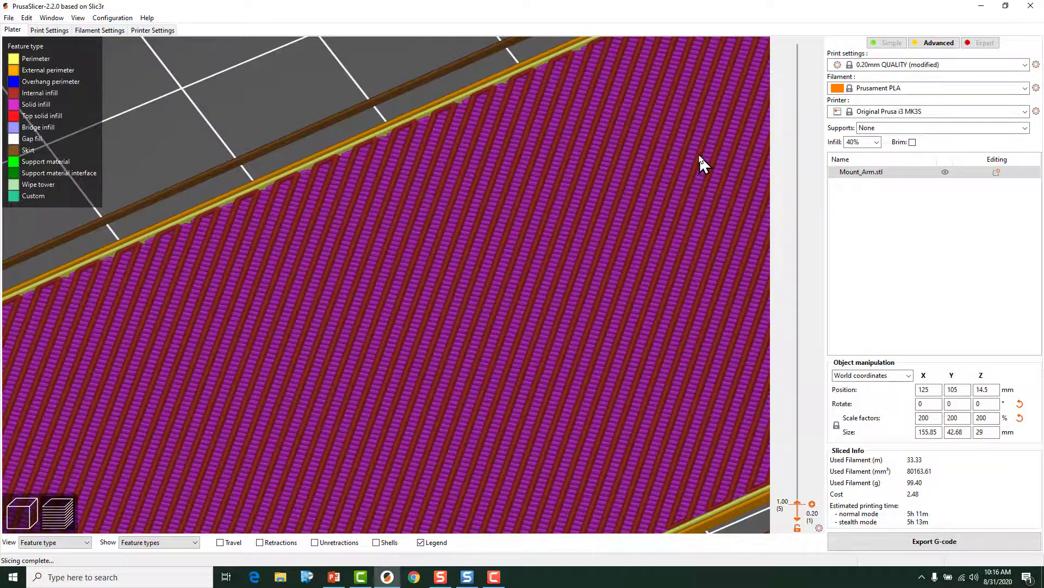
{"action": "key", "text": "Up"}
{"action": "key", "text": "Up"}
{"action": "key", "text": "Up"}
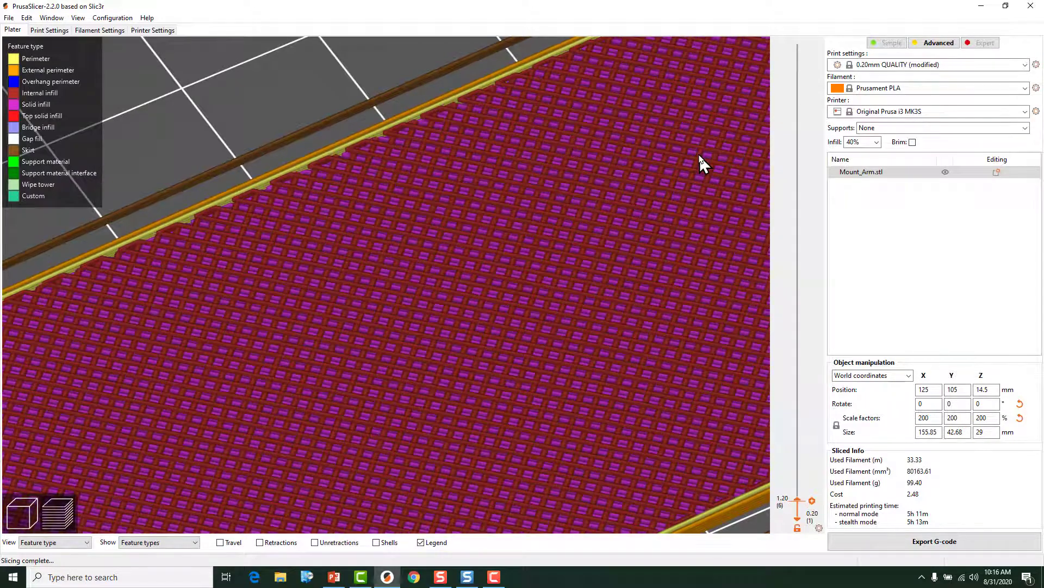
{"action": "key", "text": "Up"}
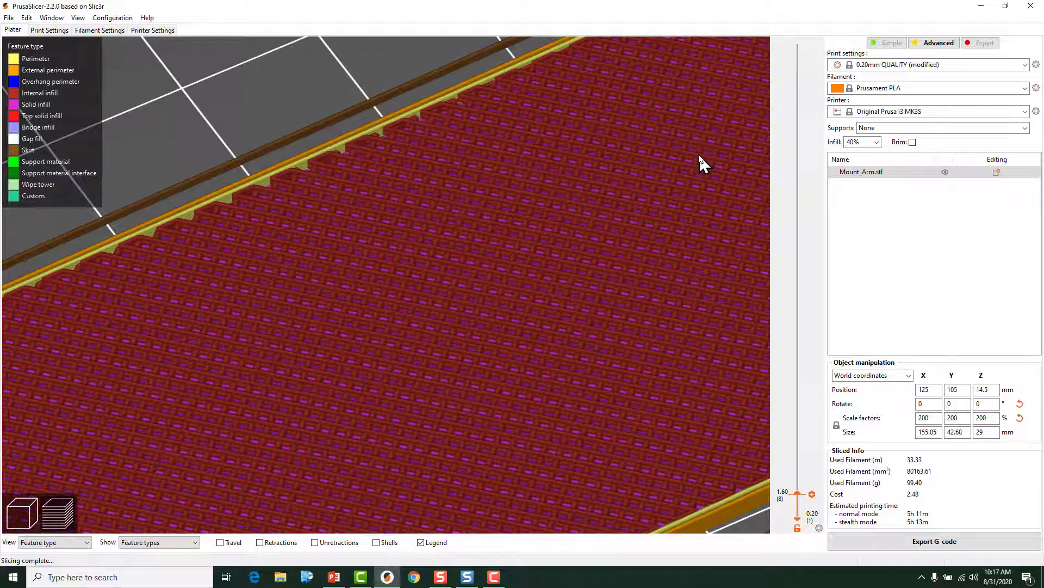
{"action": "key", "text": "Up"}
{"action": "key", "text": "Up"}
{"action": "key", "text": "Up"}
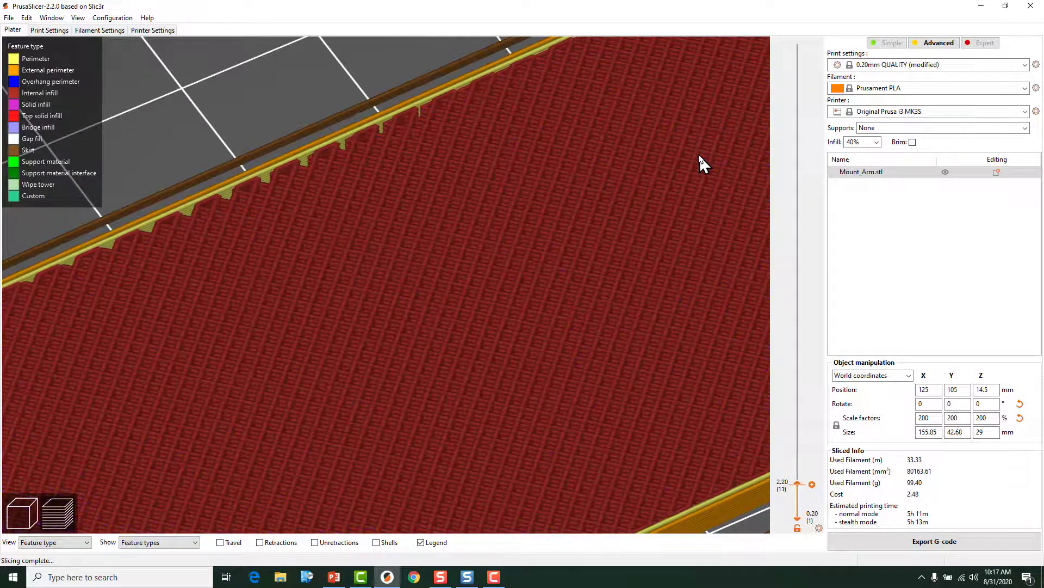
Step the layer preview up one layer at a time to 5.00 mm to examine how the 40% rectilinear infill builds up.
{"action": "key", "text": "Up"}
{"action": "key", "text": "Up"}
{"action": "key", "text": "Up"}
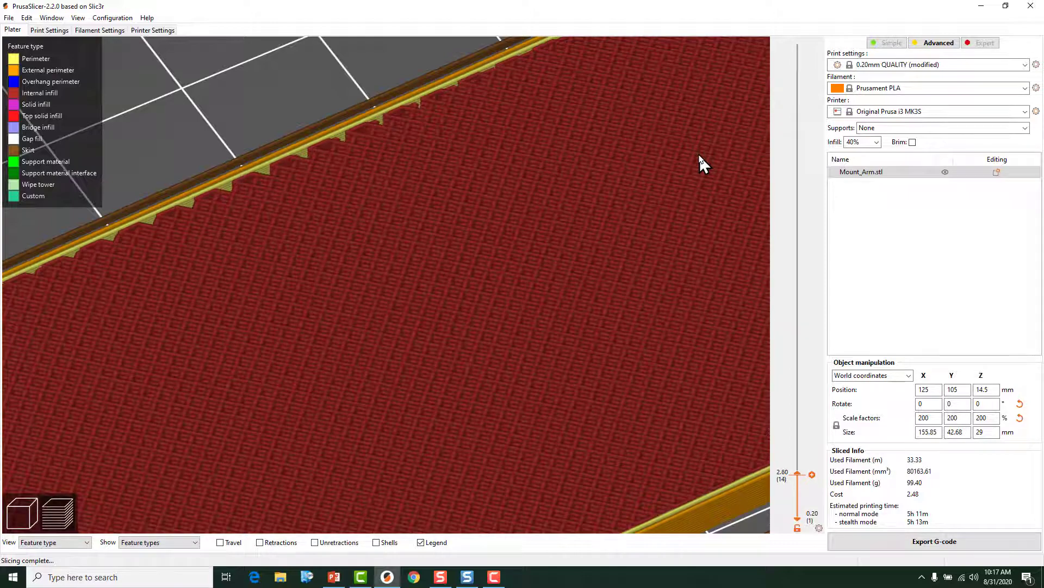
{"action": "key", "text": "Up"}
{"action": "key", "text": "Up"}
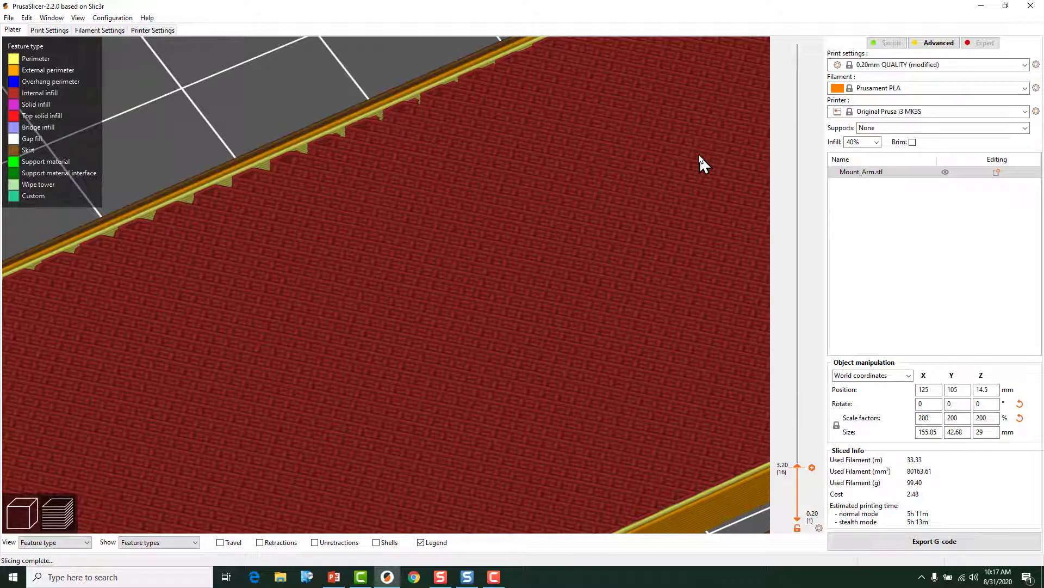
{"action": "key", "text": "Up"}
{"action": "key", "text": "Up"}
{"action": "key", "text": "Up"}
{"action": "key", "text": "Up"}
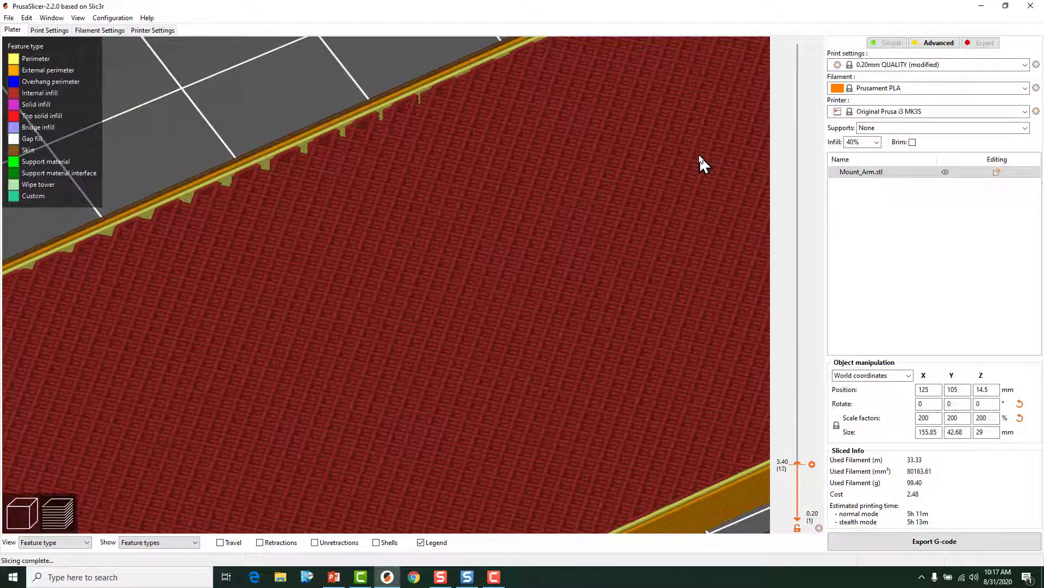
{"action": "key", "text": "Up"}
{"action": "key", "text": "Up"}
{"action": "key", "text": "Up"}
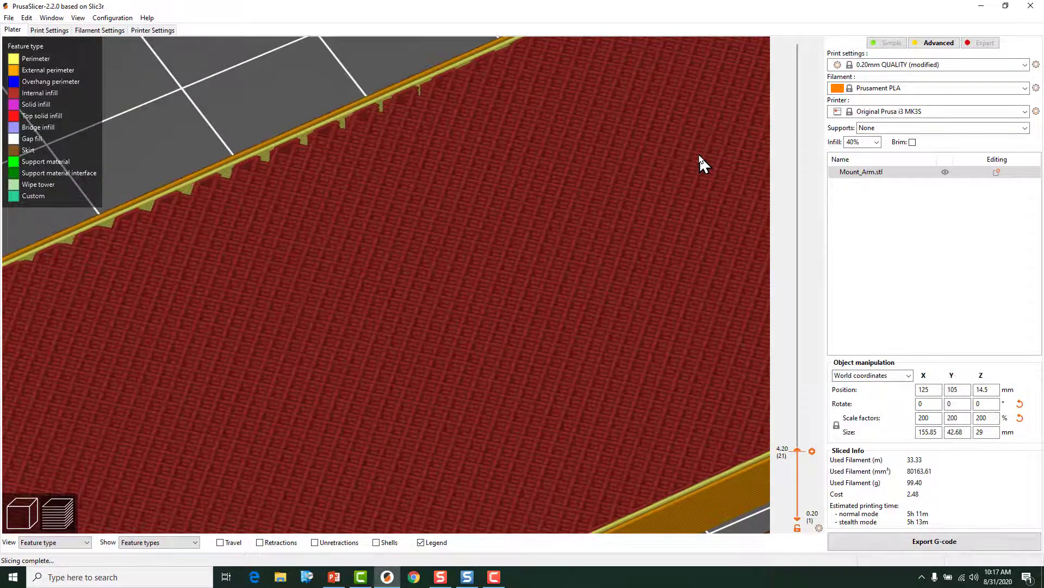
{"action": "key", "text": "Up"}
{"action": "key", "text": "Up"}
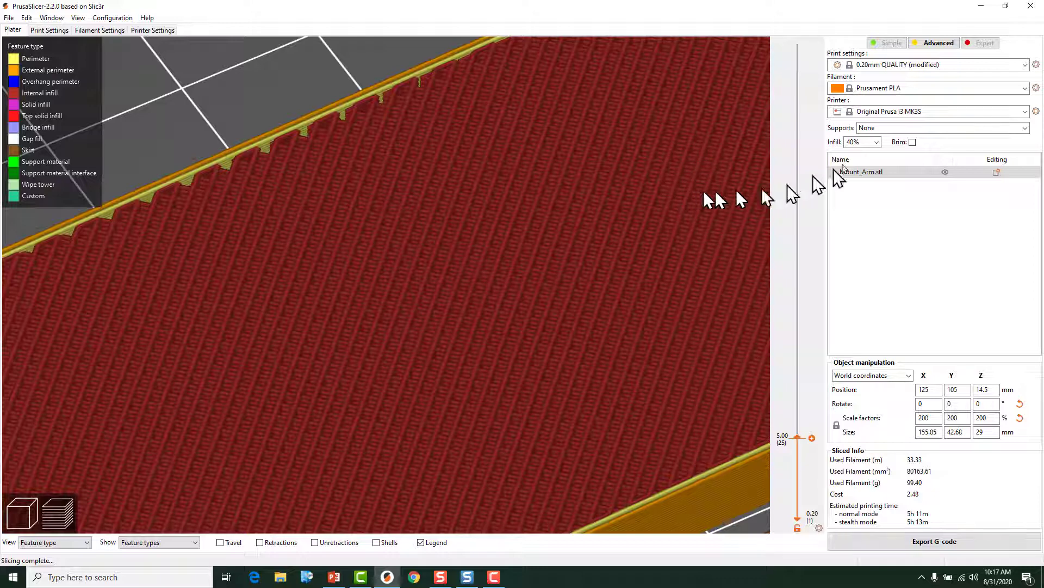
Set the infill density to 90% and reslice the part.
{"action": "left_click", "coordinate": [877, 143]}
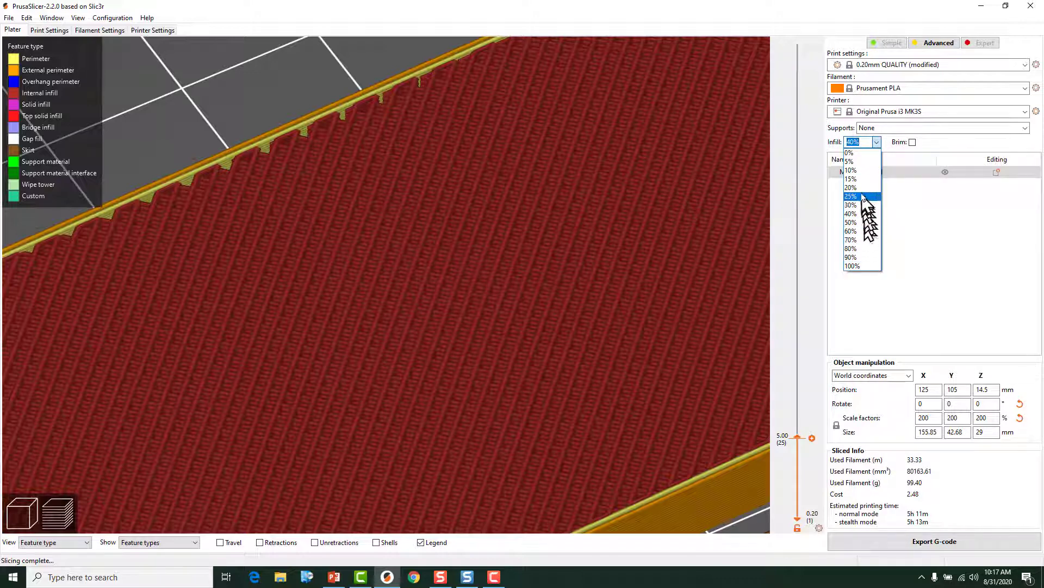
{"action": "left_click", "coordinate": [862, 257]}
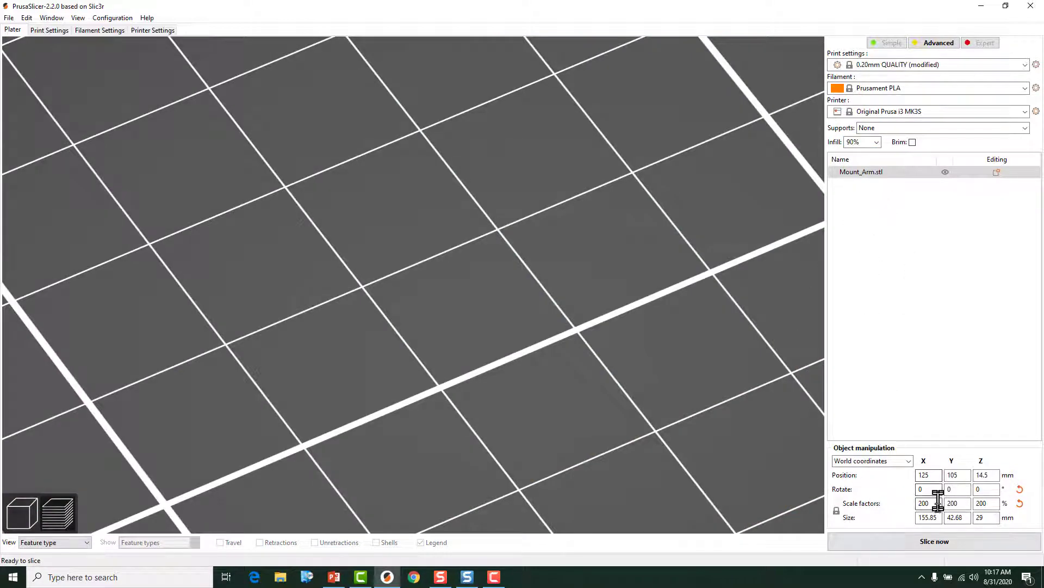
{"action": "left_click", "coordinate": [945, 542]}
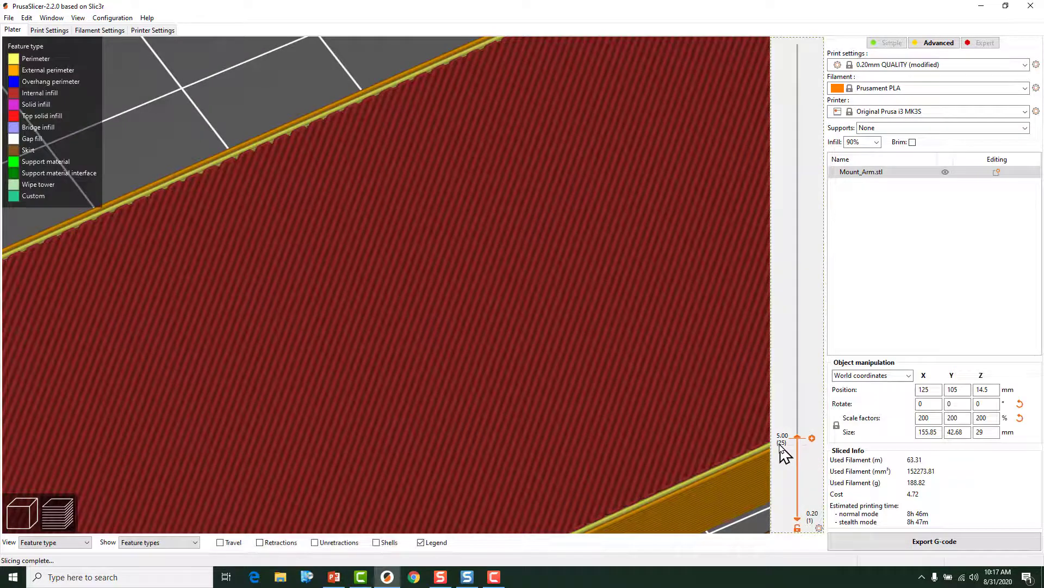
Run the layer preview from the first layer at 0.20 mm up to the top layer at 29.00 mm to examine the 90% infill.
{"action": "scroll", "coordinate": [783, 451], "scroll_direction": "down", "scroll_amount": 20}
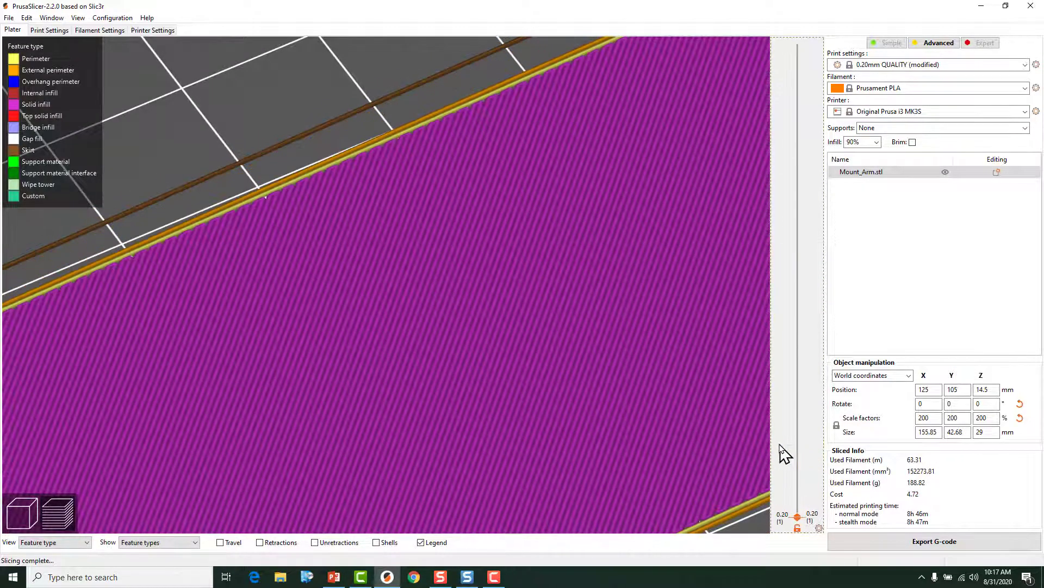
{"action": "scroll", "coordinate": [783, 451], "scroll_direction": "up", "scroll_amount": 1}
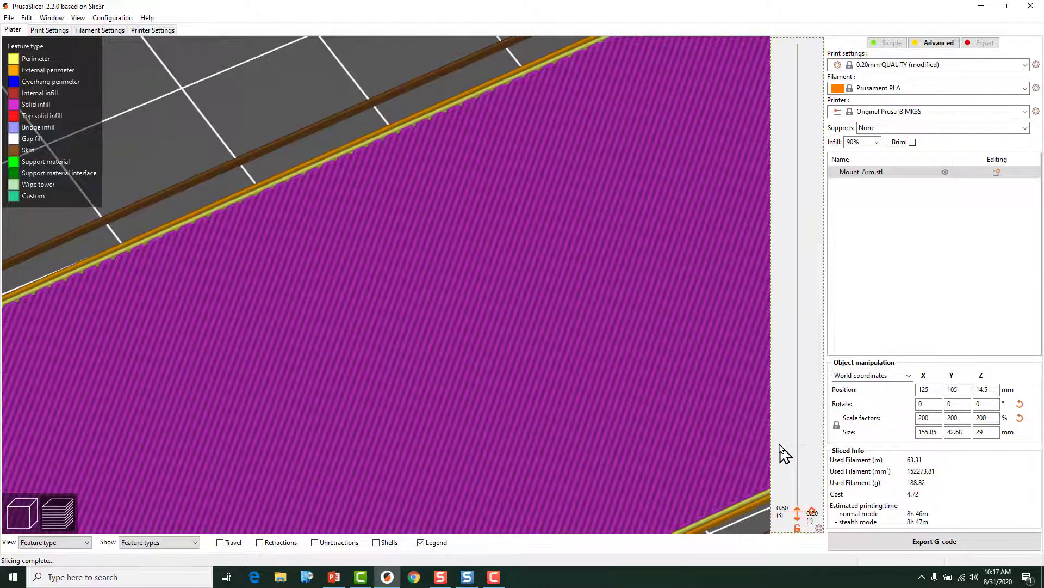
{"action": "scroll", "coordinate": [783, 452], "scroll_direction": "up", "scroll_amount": 1}
{"action": "scroll", "coordinate": [783, 452], "scroll_direction": "up", "scroll_amount": 3}
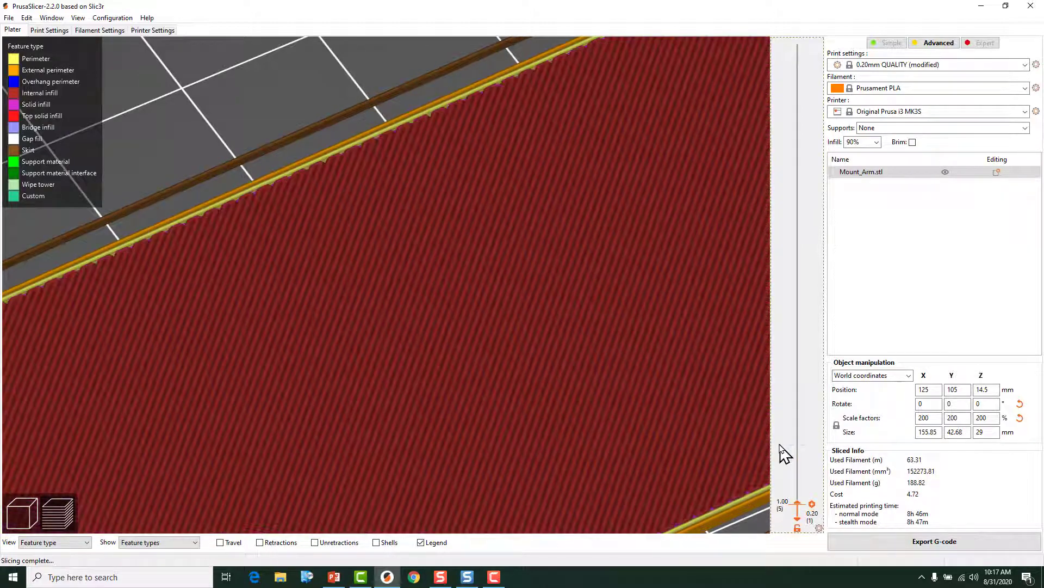
{"action": "scroll", "coordinate": [784, 452], "scroll_direction": "up", "scroll_amount": 2}
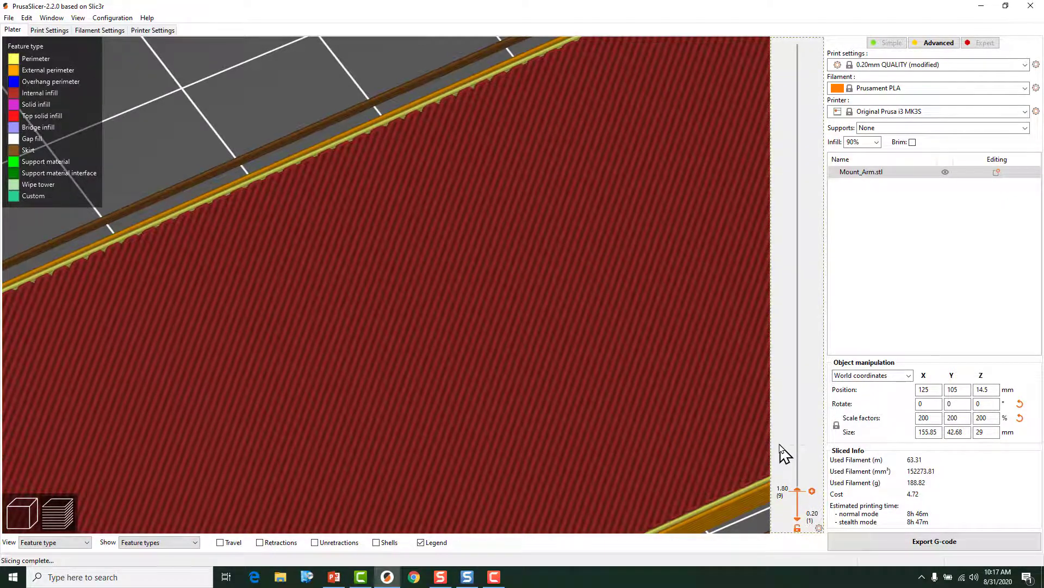
{"action": "scroll", "coordinate": [783, 452], "scroll_direction": "up", "scroll_amount": 20}
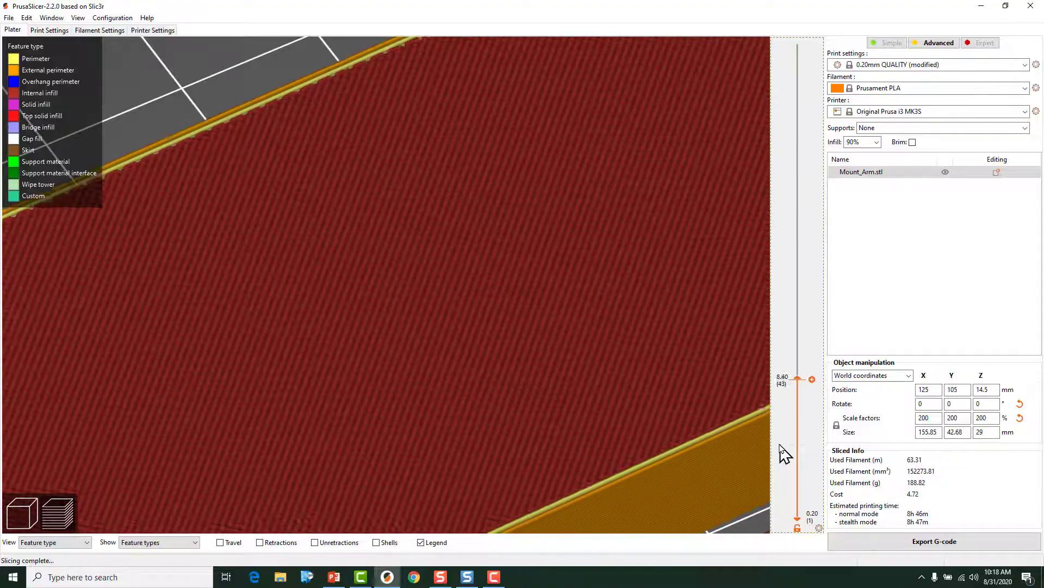
{"action": "scroll", "coordinate": [783, 452], "scroll_direction": "up", "scroll_amount": 20}
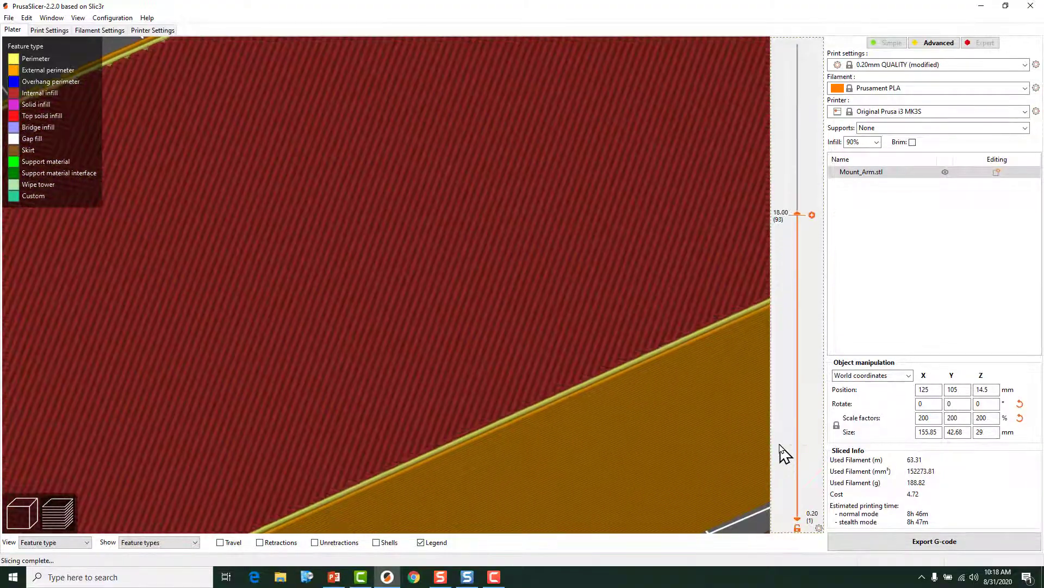
{"action": "scroll", "coordinate": [784, 452], "scroll_direction": "up", "scroll_amount": 20}
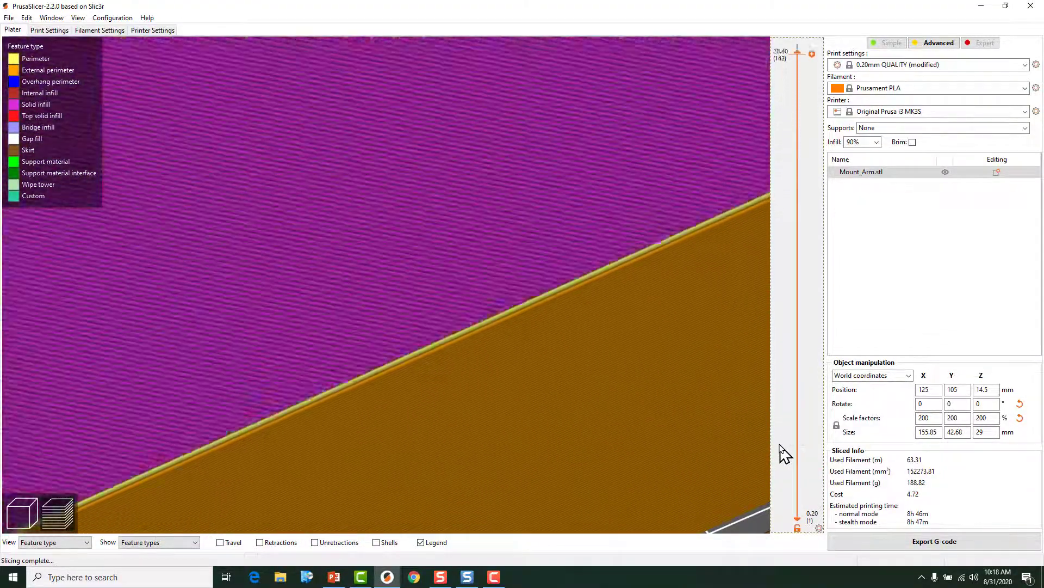
{"action": "scroll", "coordinate": [783, 451], "scroll_direction": "up", "scroll_amount": 3}
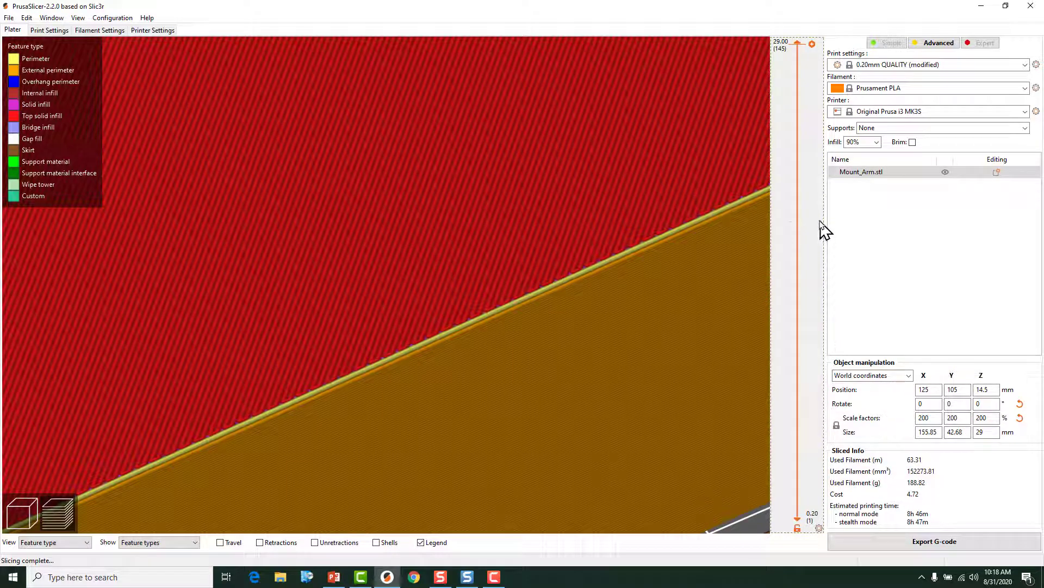
Set the infill density to 15%, reslice the part, and lower the layer preview to 8.20 mm to expose the infill.
{"action": "left_click", "coordinate": [877, 142]}
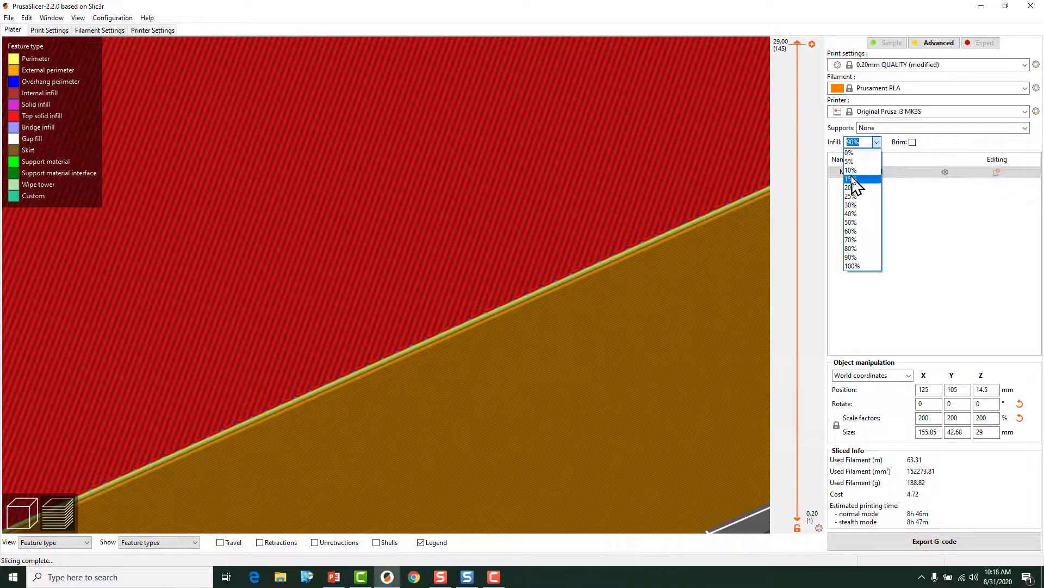
{"action": "left_click", "coordinate": [852, 179]}
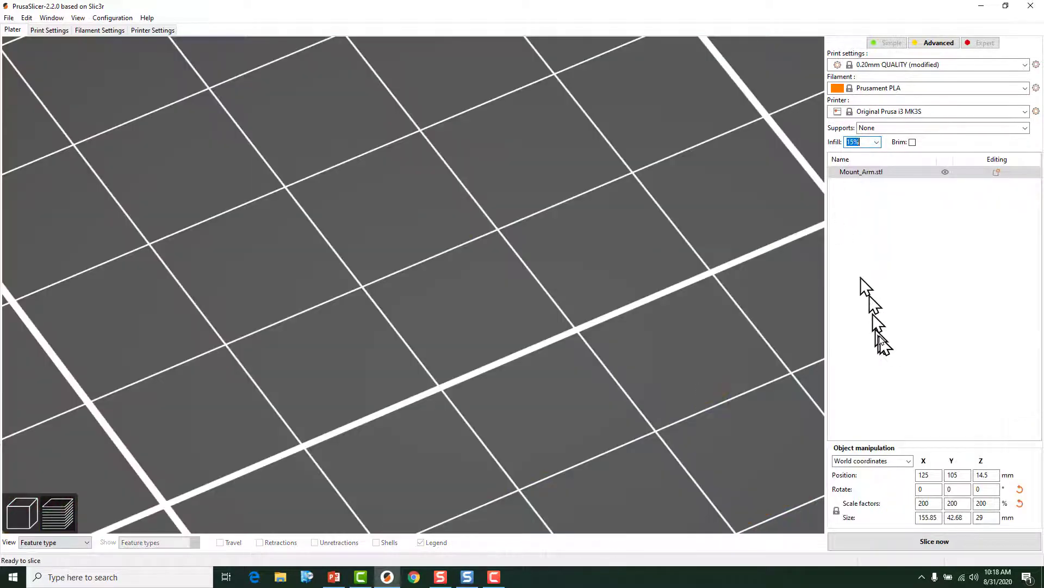
{"action": "left_click", "coordinate": [895, 540]}
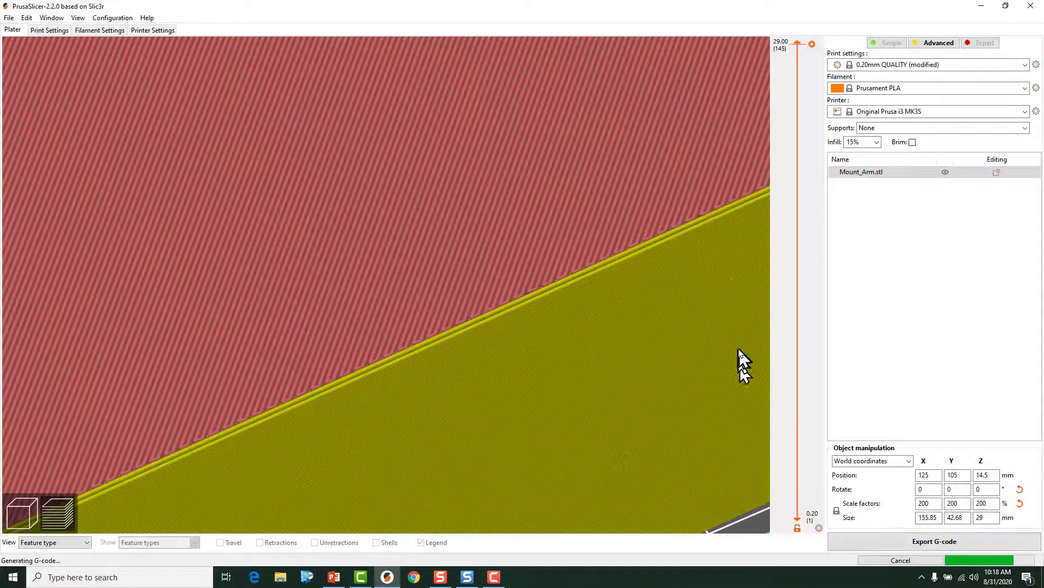
{"action": "scroll", "coordinate": [583, 221], "scroll_direction": "down", "scroll_amount": 5}
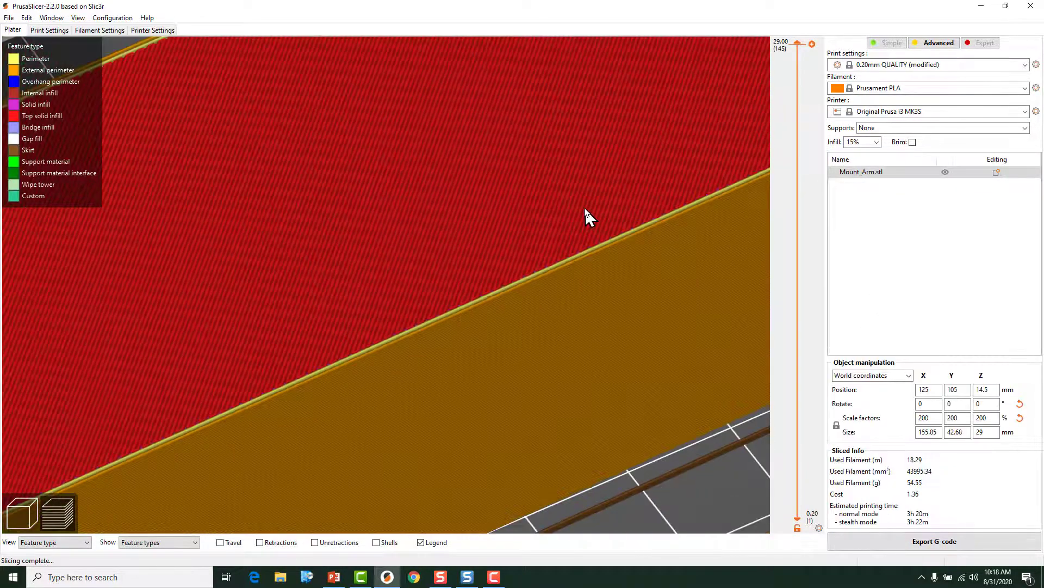
{"action": "scroll", "coordinate": [588, 223], "scroll_direction": "down", "scroll_amount": 3}
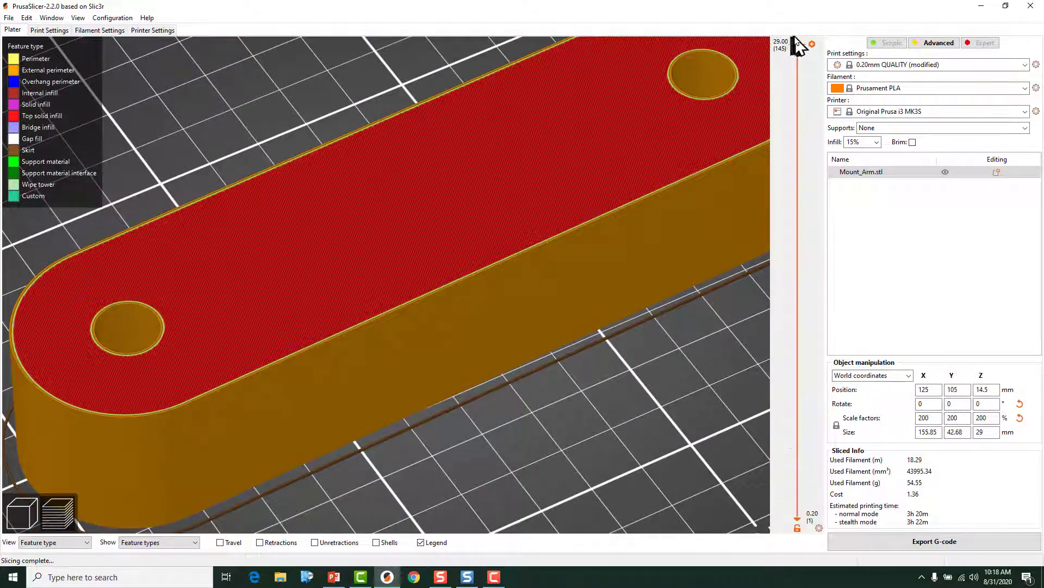
{"action": "left_click_drag", "start_coordinate": [798, 44], "coordinate": [698, 396]}
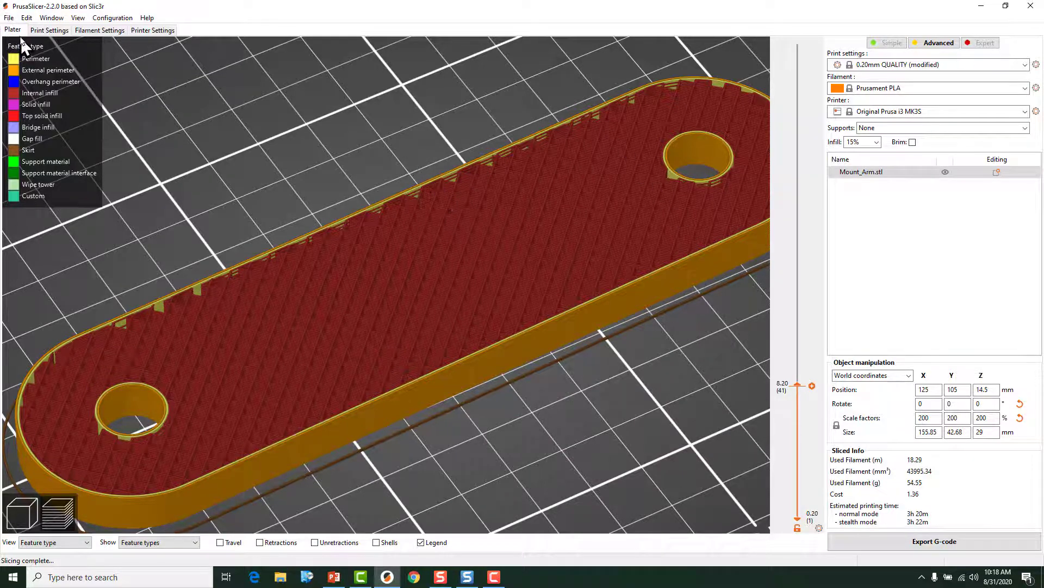
Change the fill pattern to Cubic in the print settings and reslice the part.
{"action": "left_click", "coordinate": [43, 31]}
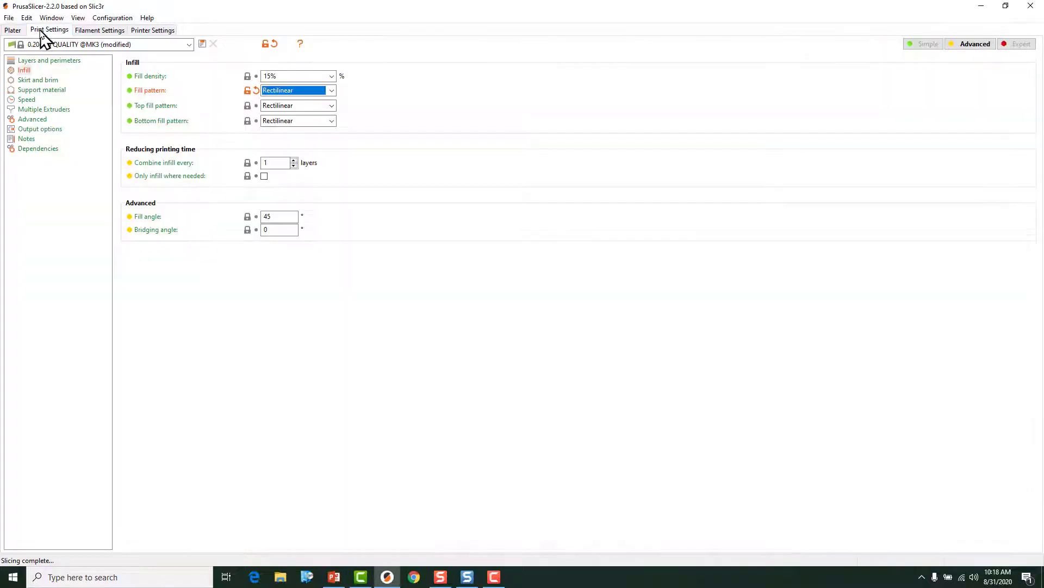
{"action": "left_click", "coordinate": [290, 90]}
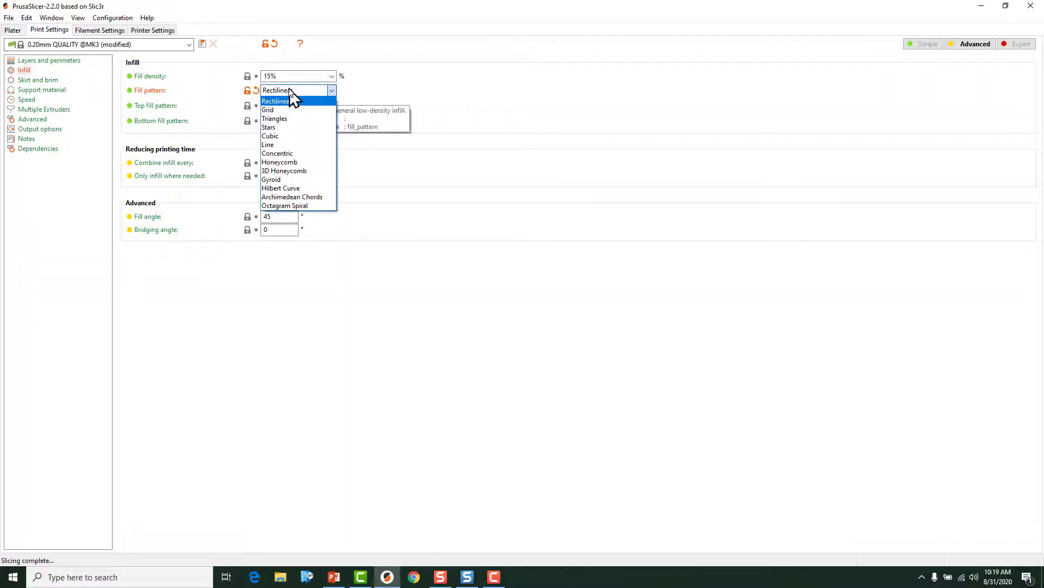
{"action": "left_click", "coordinate": [288, 136]}
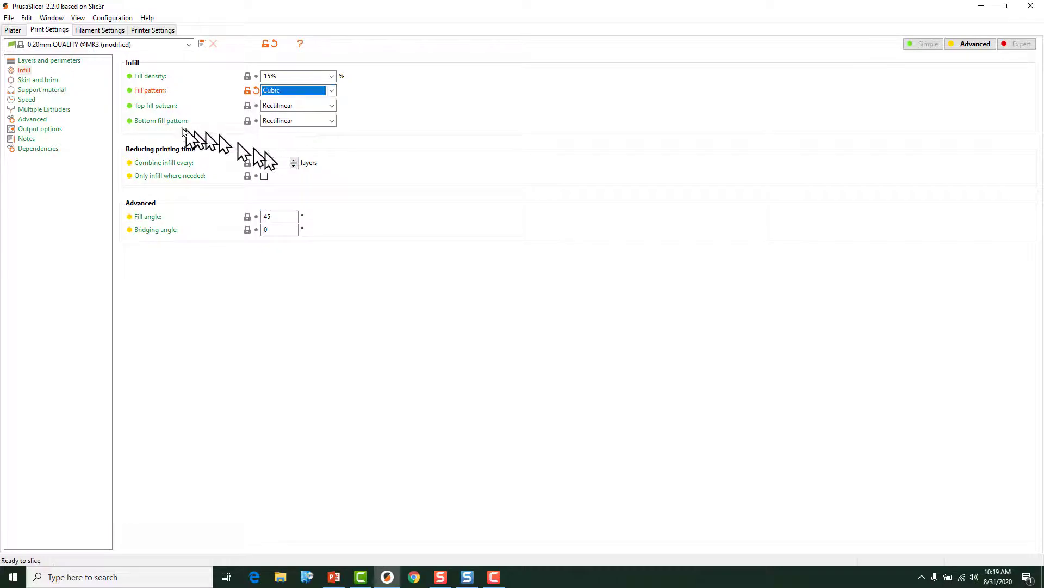
{"action": "left_click", "coordinate": [11, 31]}
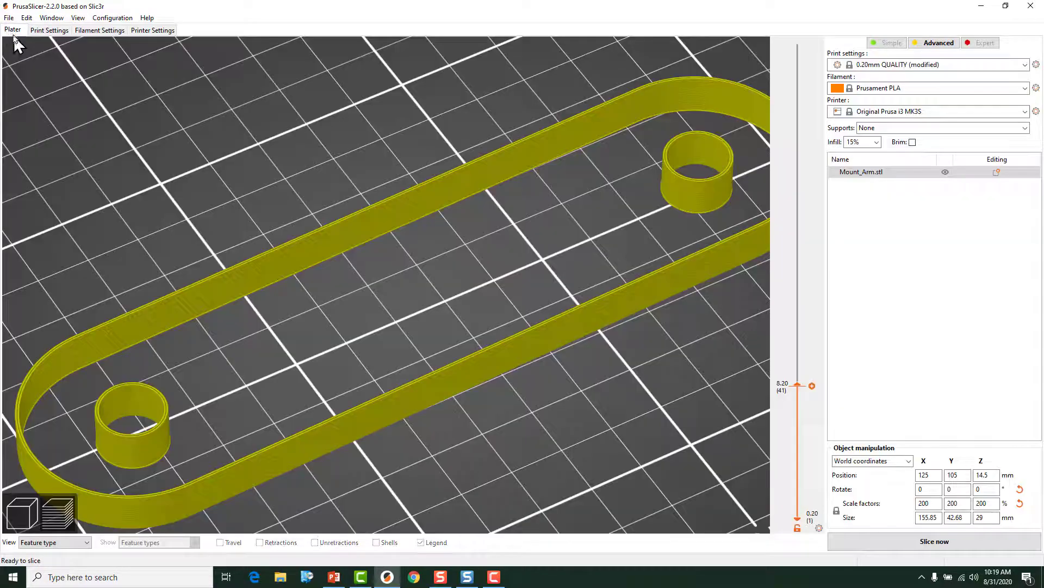
{"action": "left_click", "coordinate": [916, 541]}
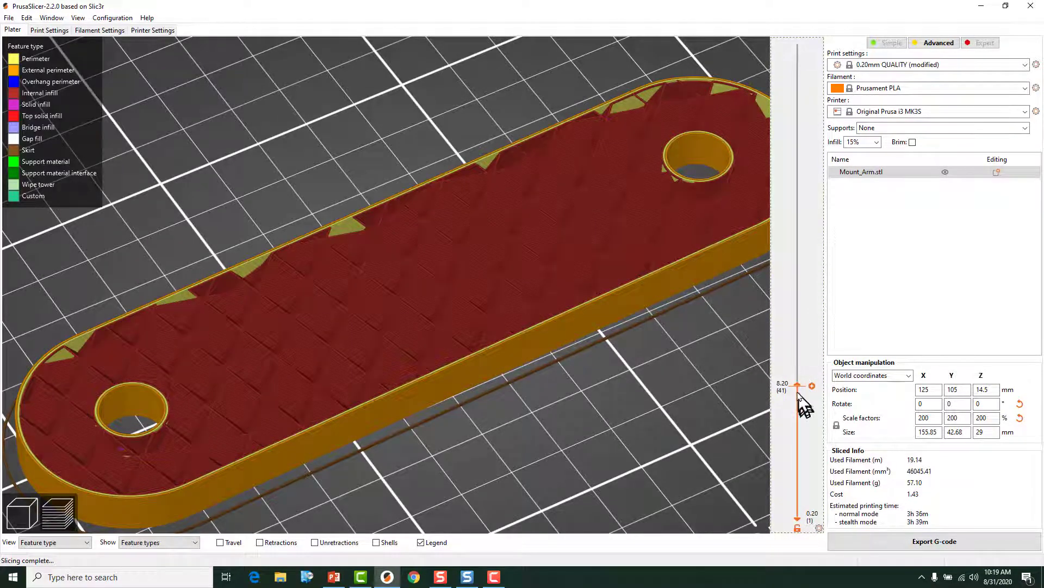
Examine the cubic infill from several angles with the layer preview at 19.40 mm, 13.00 mm and 27.80 mm.
{"action": "left_click_drag", "start_coordinate": [798, 385], "coordinate": [813, 202]}
{"action": "left_click_drag", "start_coordinate": [595, 304], "coordinate": [566, 335]}
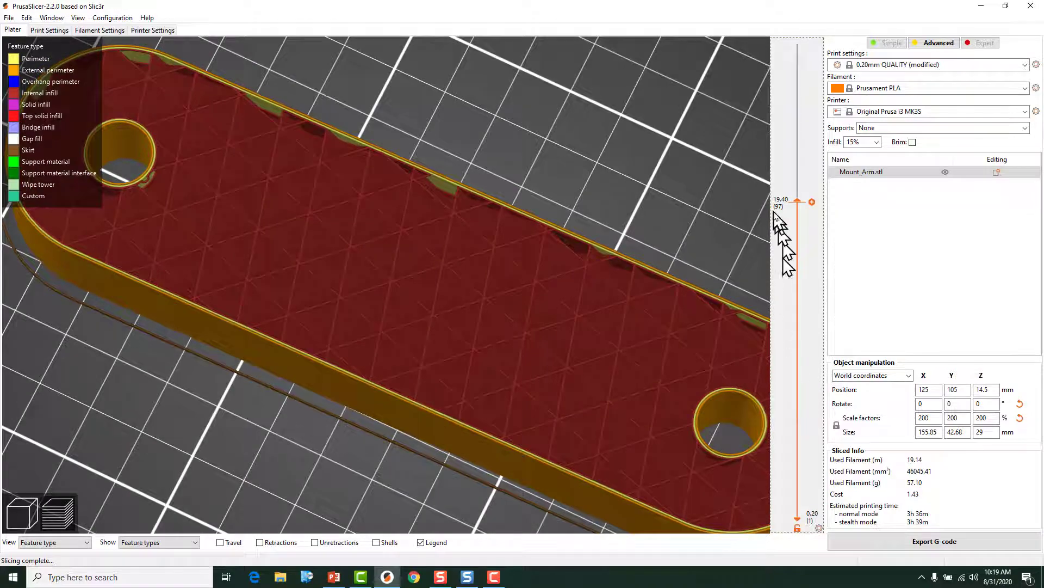
{"action": "left_click_drag", "start_coordinate": [796, 199], "coordinate": [777, 307]}
{"action": "left_click_drag", "start_coordinate": [618, 232], "coordinate": [542, 222]}
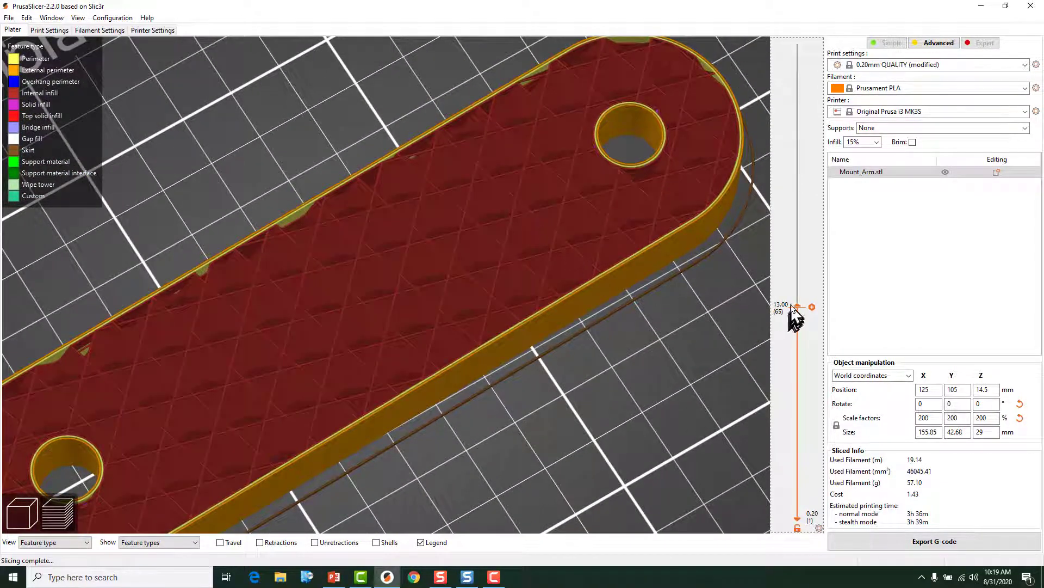
{"action": "left_click_drag", "start_coordinate": [798, 306], "coordinate": [767, 212]}
{"action": "left_click_drag", "start_coordinate": [764, 193], "coordinate": [828, 75]}
{"action": "mouse_move", "coordinate": [658, 308]}
{"action": "left_mouse_down"}
{"action": "mouse_move", "coordinate": [681, 299]}
{"action": "mouse_move", "coordinate": [711, 337]}
{"action": "mouse_move", "coordinate": [742, 335]}
{"action": "mouse_move", "coordinate": [765, 310]}
{"action": "mouse_move", "coordinate": [811, 327]}
{"action": "mouse_move", "coordinate": [655, 310]}
{"action": "mouse_move", "coordinate": [667, 319]}
{"action": "mouse_move", "coordinate": [667, 305]}
{"action": "left_mouse_up"}
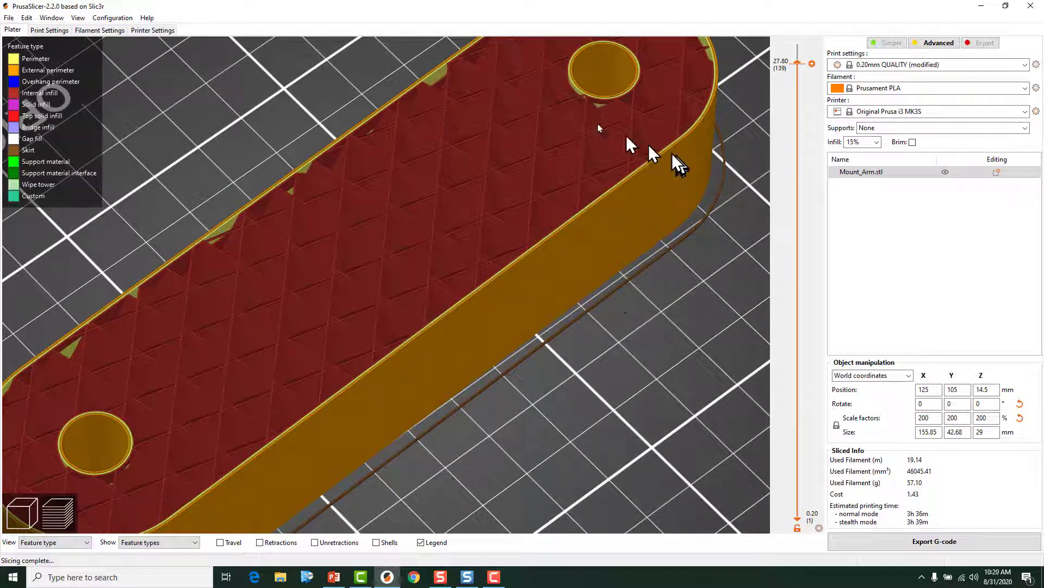
Change the fill pattern to Gyroid in the print settings and reslice the part.
{"action": "left_click", "coordinate": [48, 31]}
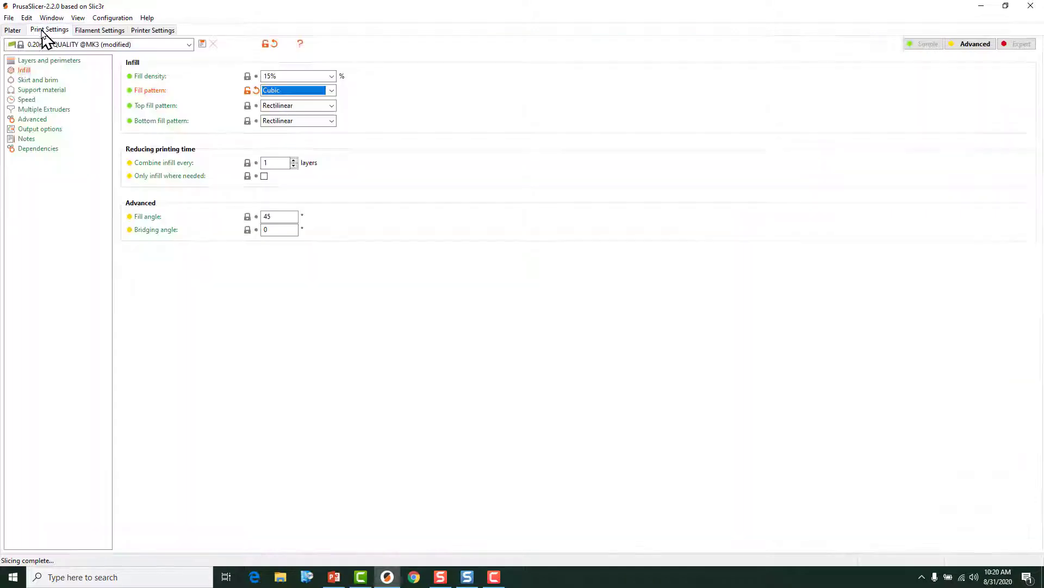
{"action": "left_click", "coordinate": [276, 91]}
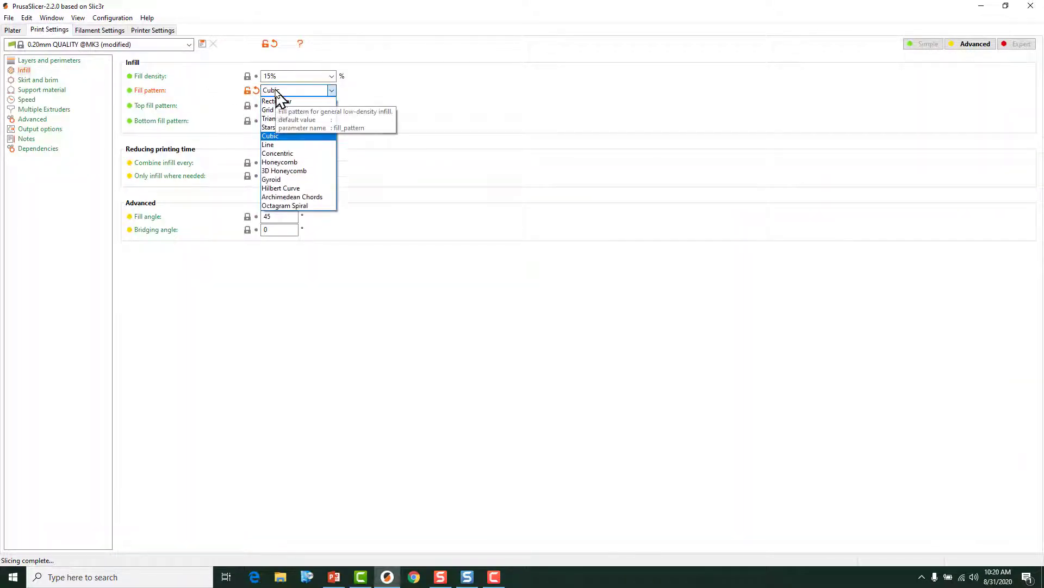
{"action": "left_click", "coordinate": [287, 179]}
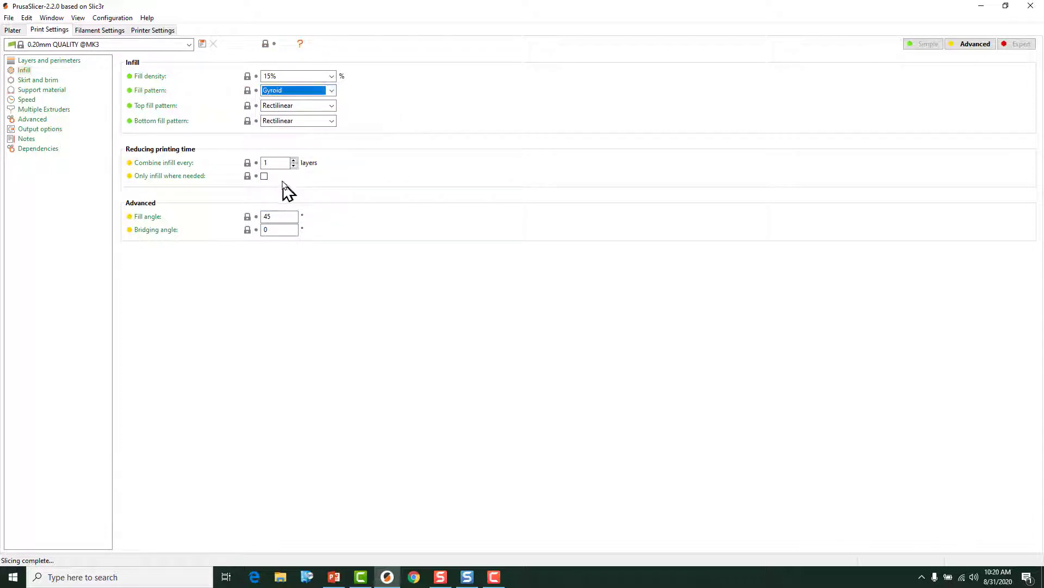
{"action": "left_click", "coordinate": [12, 30]}
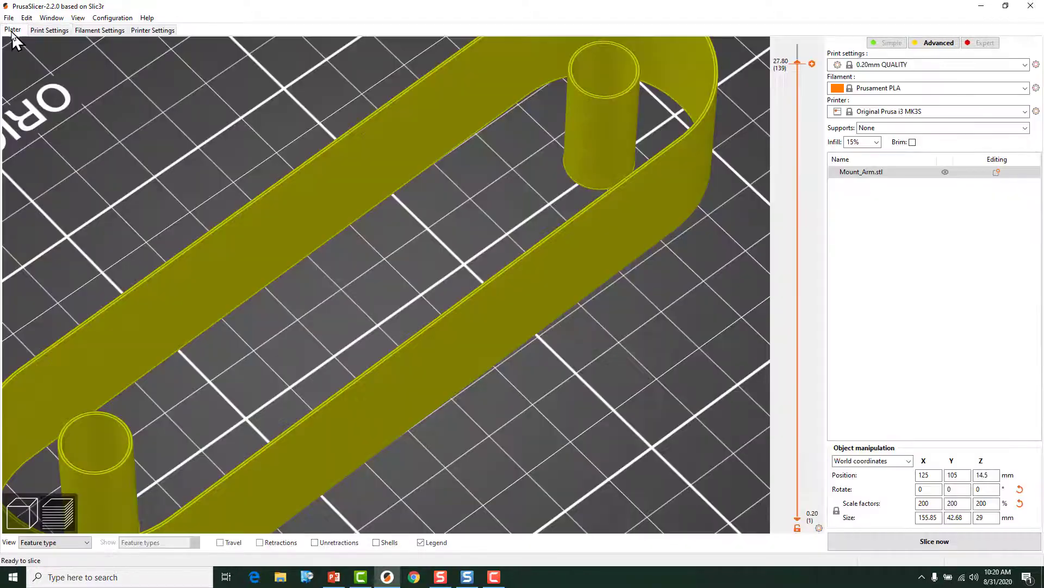
{"action": "left_click", "coordinate": [916, 543]}
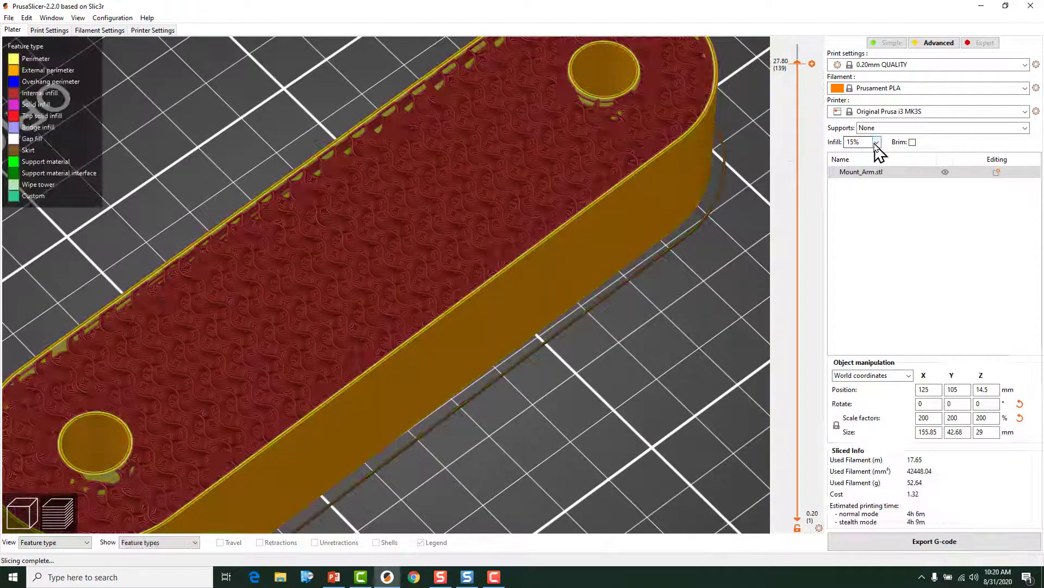
Examine the 15% gyroid infill up close and raise the layer preview to 28.00 mm.
{"action": "scroll", "coordinate": [450, 248], "scroll_direction": "up", "scroll_amount": 8}
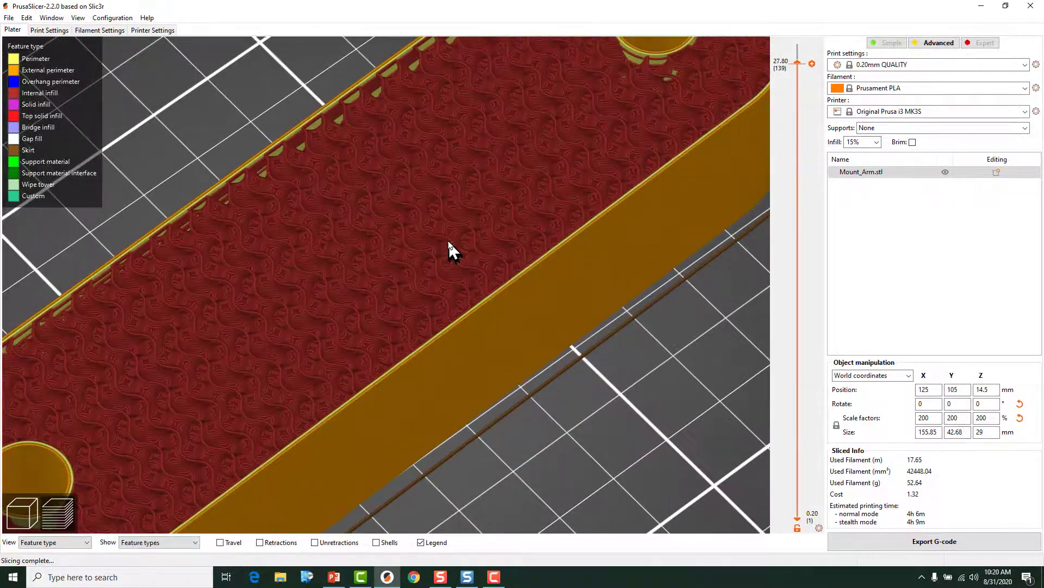
{"action": "scroll", "coordinate": [457, 234], "scroll_direction": "down", "scroll_amount": 2}
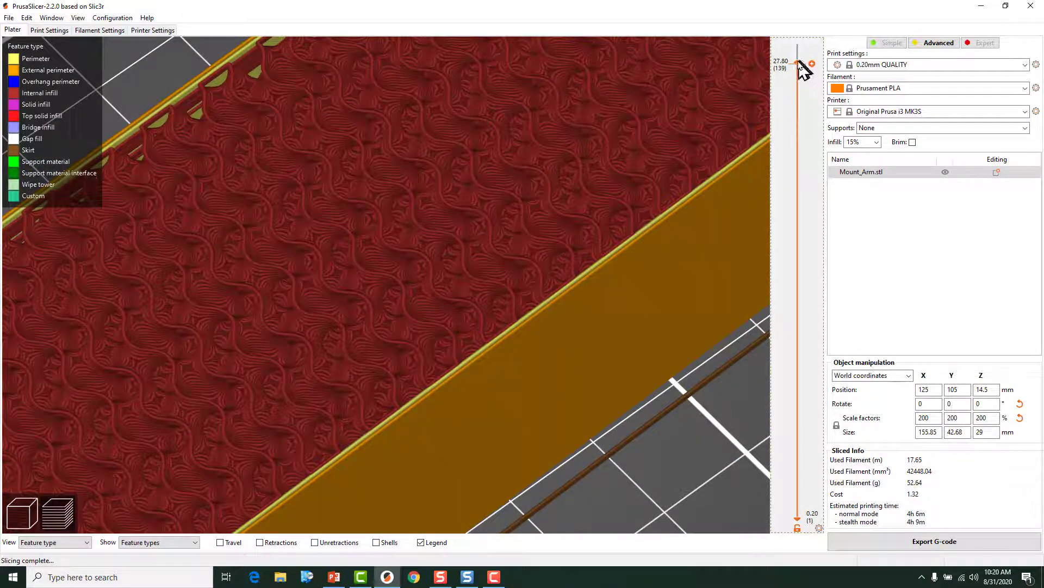
{"action": "mouse_move", "coordinate": [799, 66]}
{"action": "left_mouse_down"}
{"action": "mouse_move", "coordinate": [783, 233]}
{"action": "mouse_move", "coordinate": [741, 359]}
{"action": "mouse_move", "coordinate": [749, 490]}
{"action": "mouse_move", "coordinate": [760, 290]}
{"action": "mouse_move", "coordinate": [771, 277]}
{"action": "mouse_move", "coordinate": [810, 66]}
{"action": "left_mouse_up"}
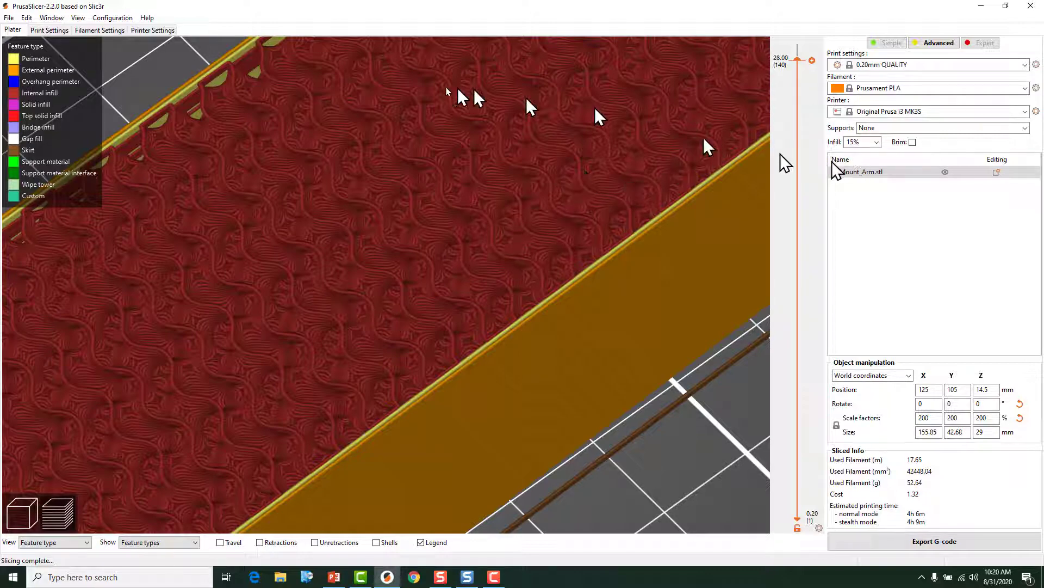
{"action": "scroll", "coordinate": [450, 202], "scroll_direction": "down", "scroll_amount": 5}
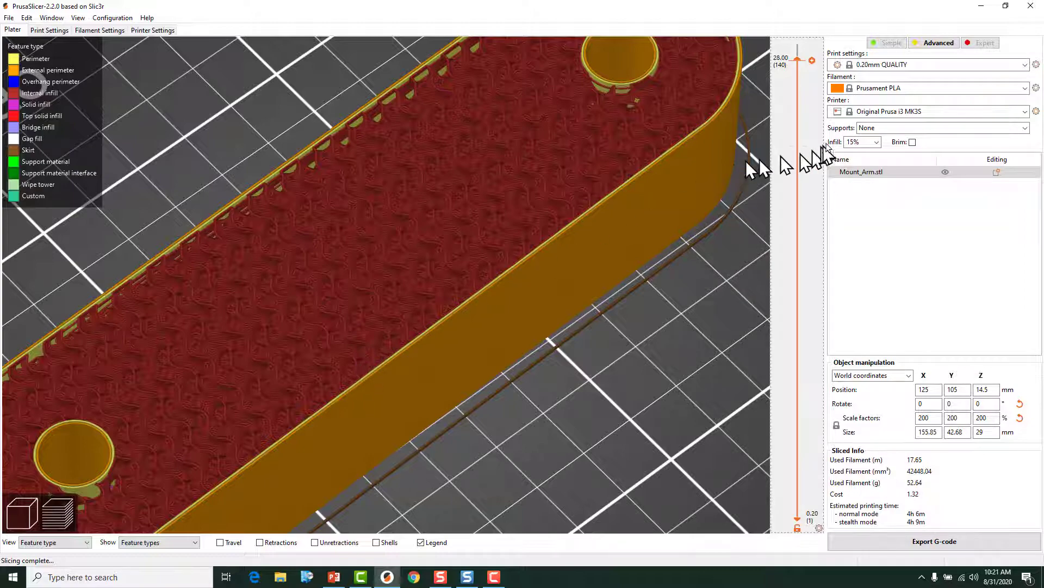
Set the infill density to 10% and reslice the part.
{"action": "left_click", "coordinate": [877, 142]}
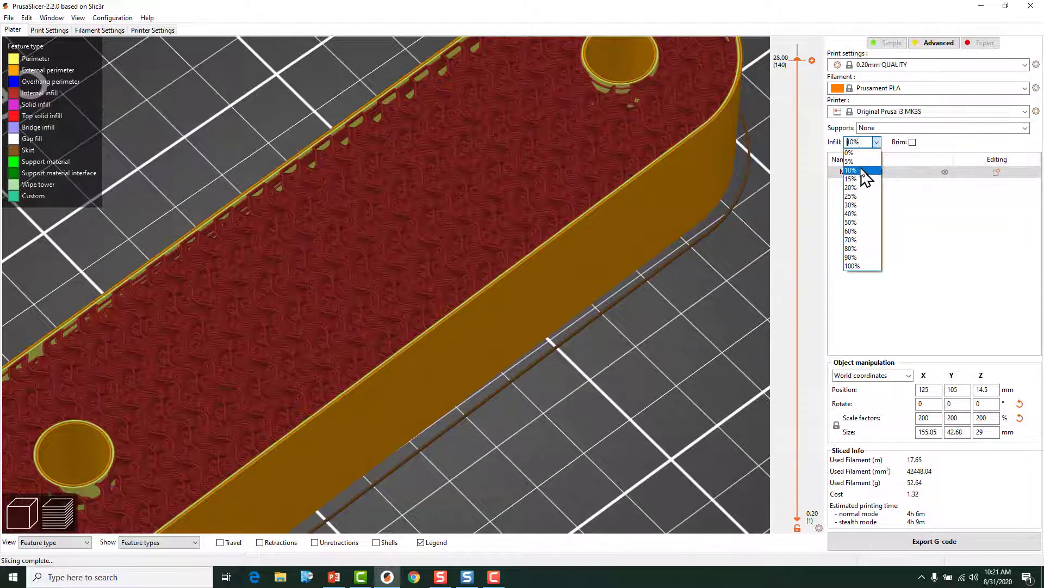
{"action": "left_click", "coordinate": [865, 170]}
{"action": "left_click", "coordinate": [936, 541]}
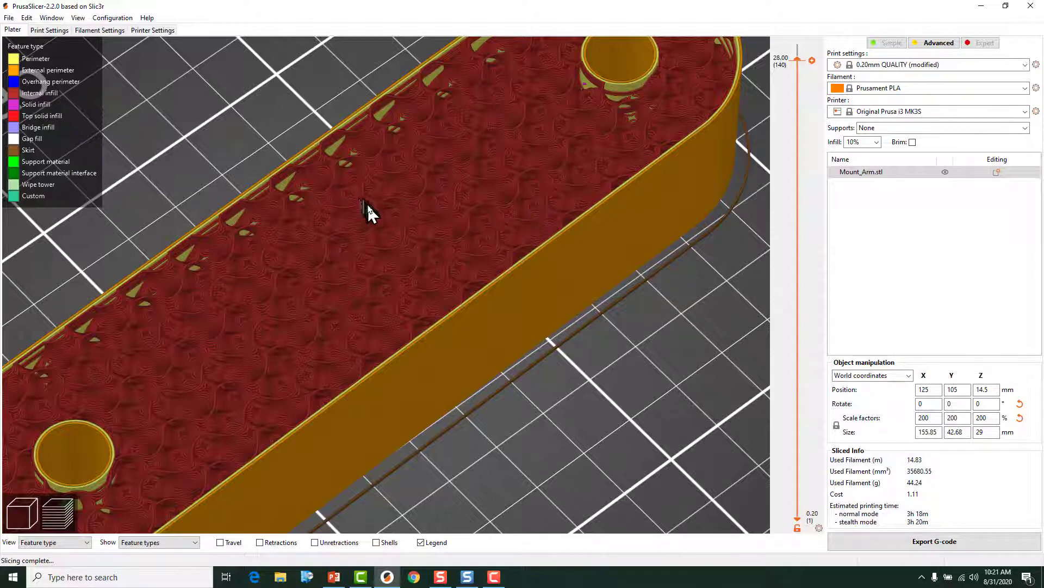
Set the infill density to 5%, reslice the part, and lower the layer preview to 20.20 mm.
{"action": "left_click", "coordinate": [877, 142]}
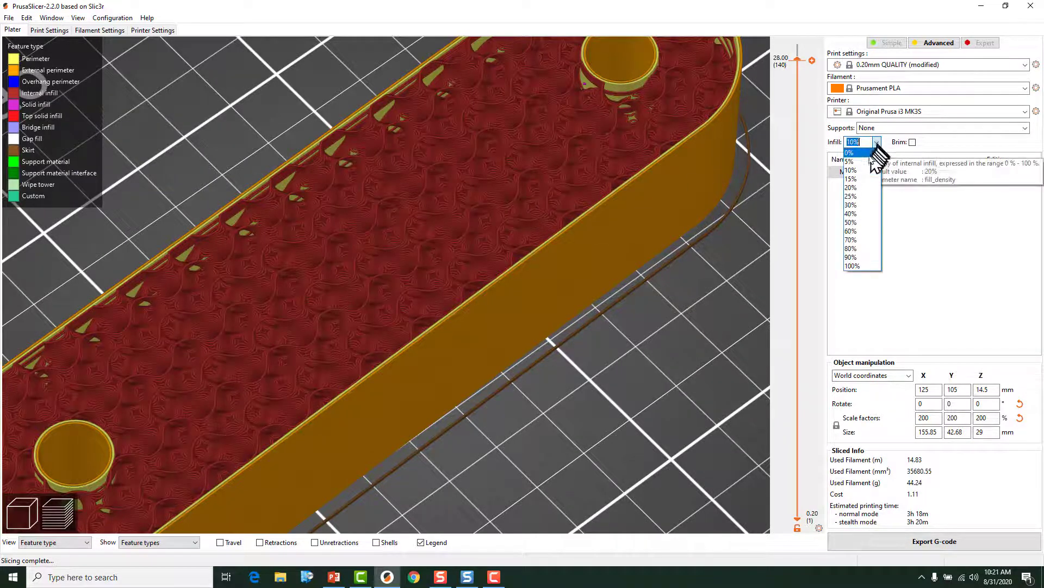
{"action": "left_click", "coordinate": [852, 163]}
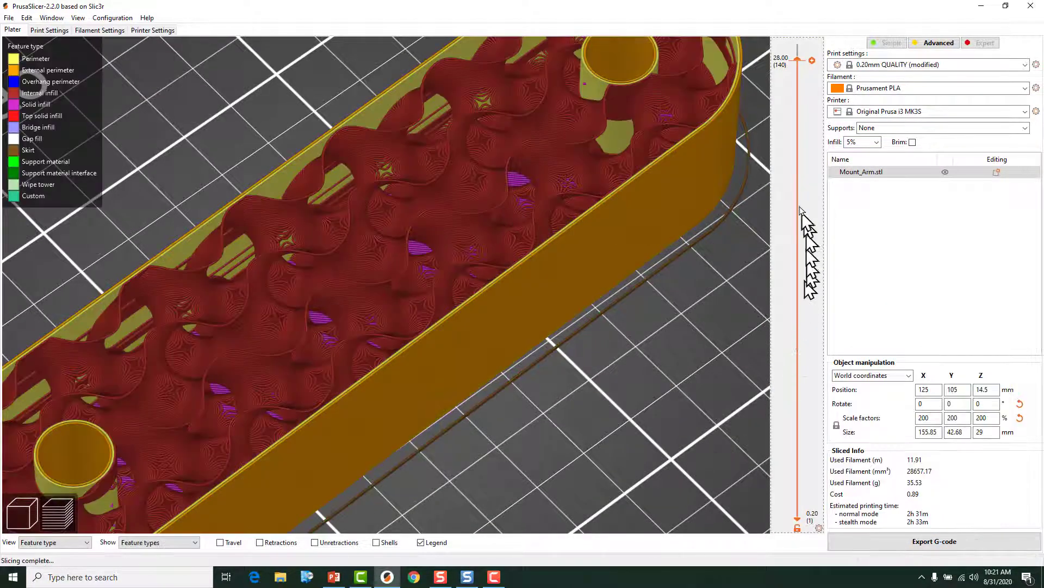
{"action": "left_click_drag", "start_coordinate": [798, 60], "coordinate": [788, 196]}
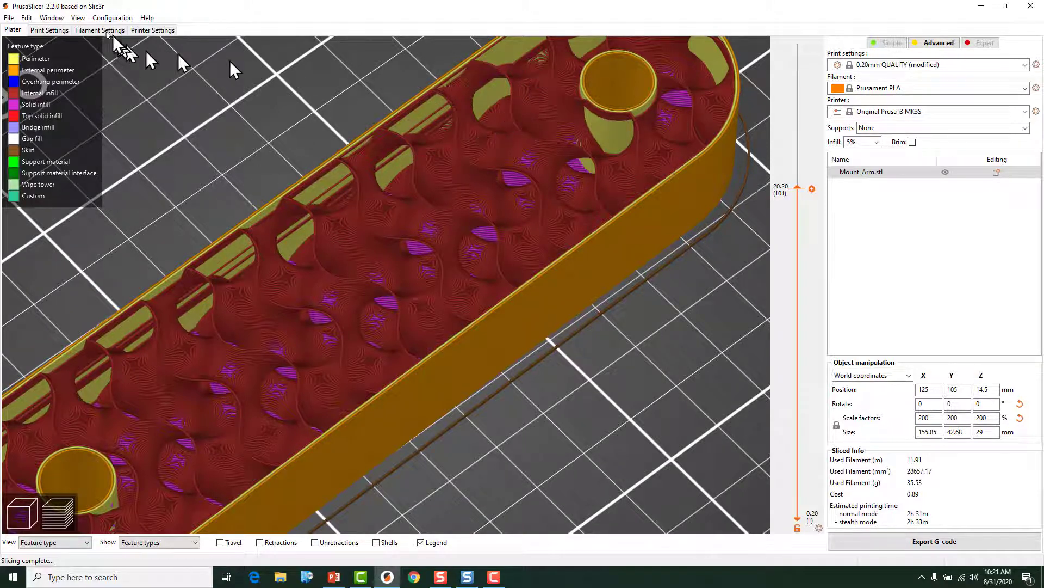
Set the minimum number of perimeters to 5 in the print settings and reslice the part.
{"action": "left_click", "coordinate": [49, 30]}
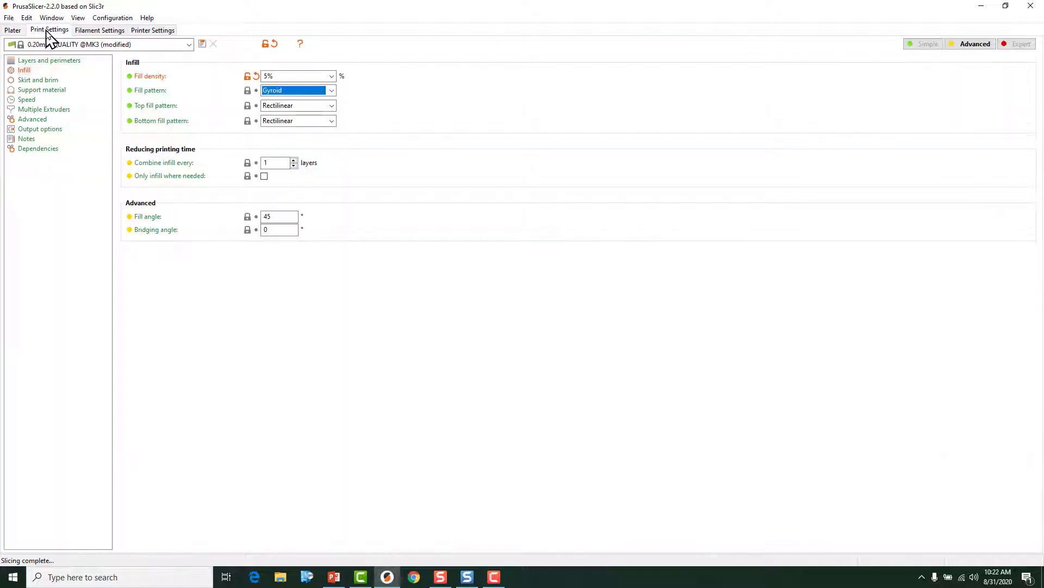
{"action": "left_click", "coordinate": [50, 61]}
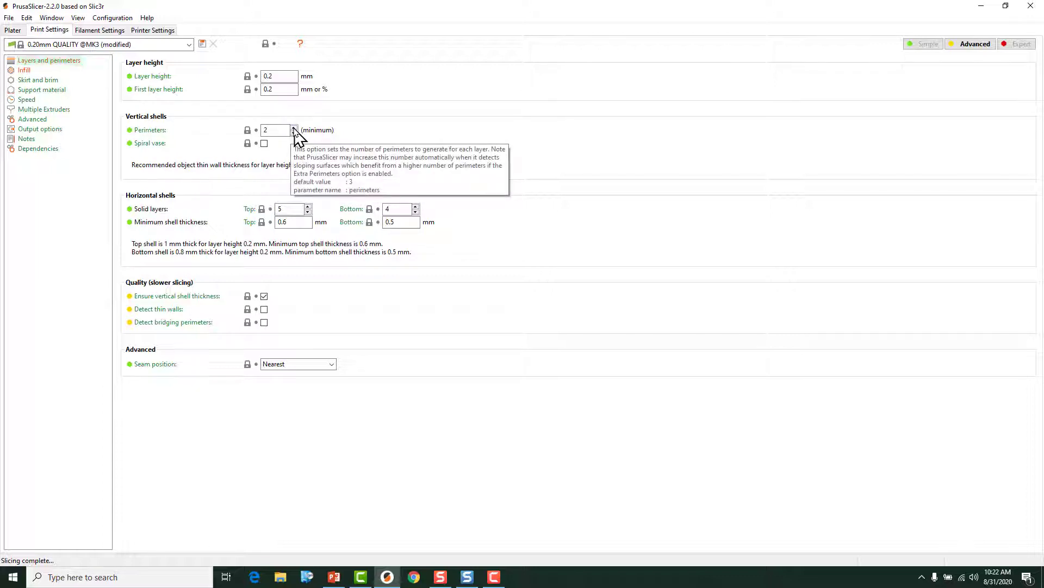
{"action": "left_click", "coordinate": [294, 128]}
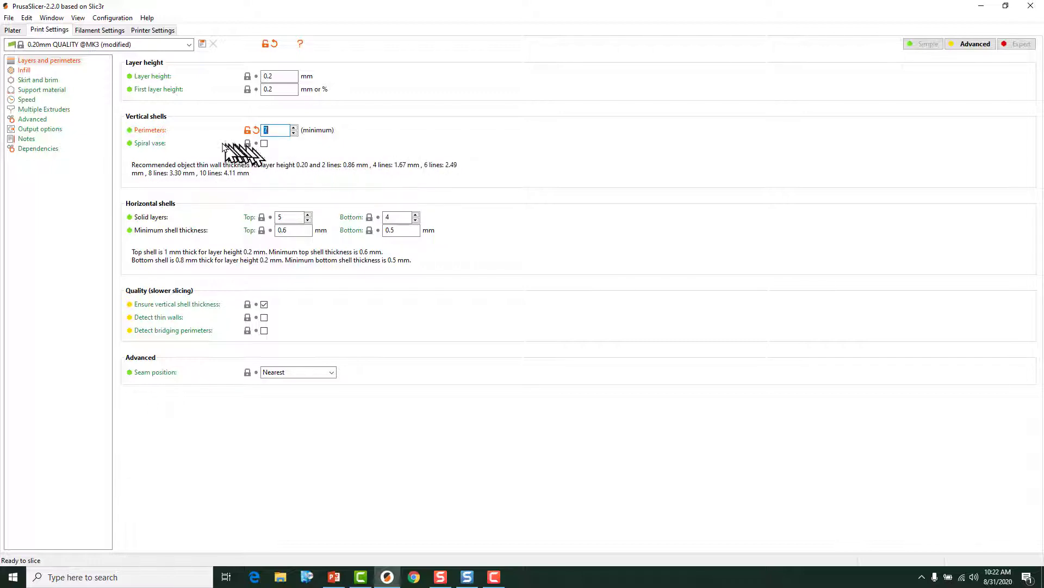
{"action": "left_click", "coordinate": [294, 133]}
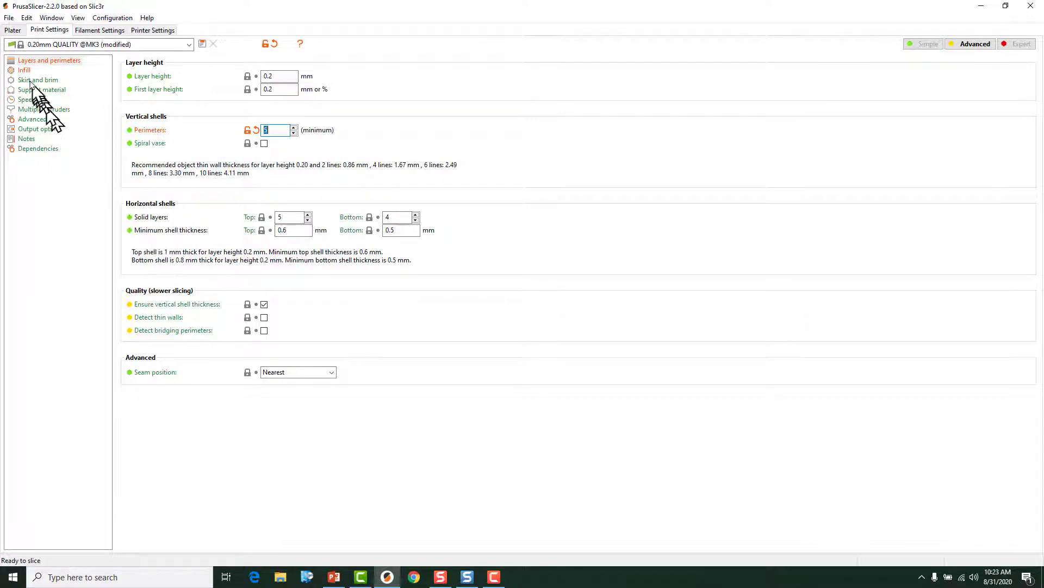
{"action": "left_click", "coordinate": [13, 31]}
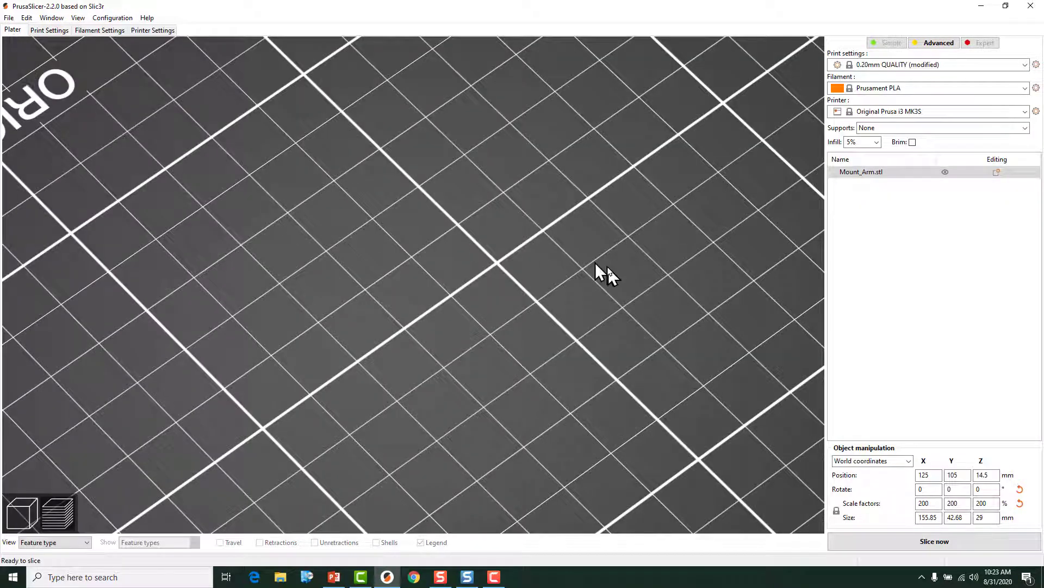
{"action": "left_click", "coordinate": [949, 541]}
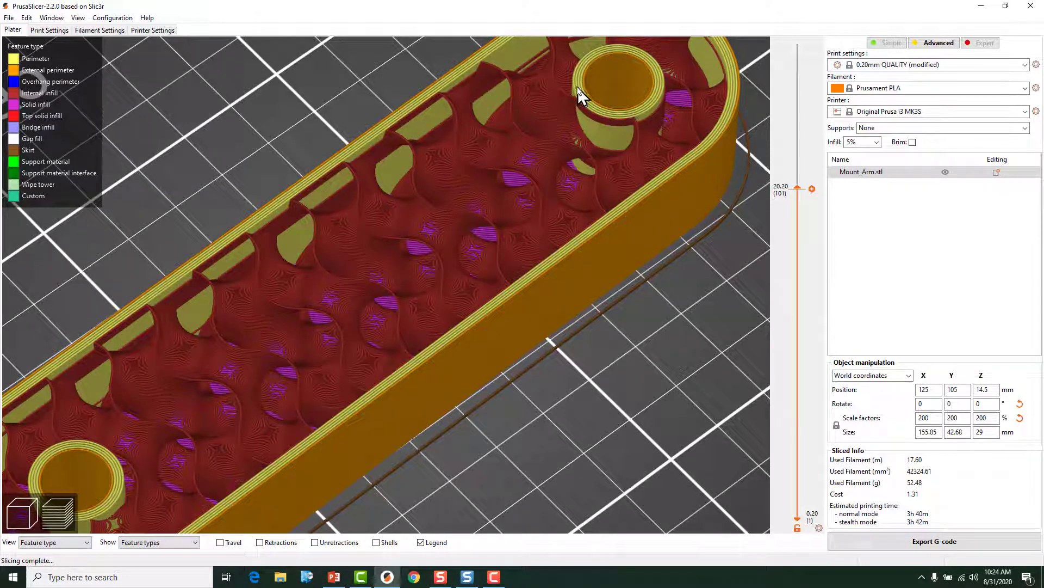
Set the number of top solid layers to 1 in the print settings and reslice the part.
{"action": "left_click", "coordinate": [54, 32]}
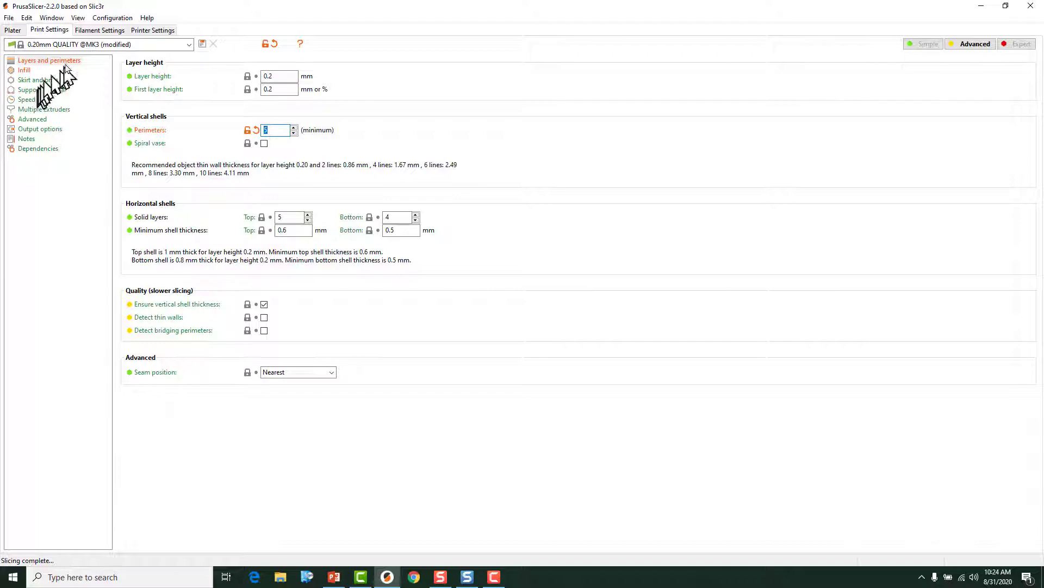
{"action": "left_click", "coordinate": [13, 31]}
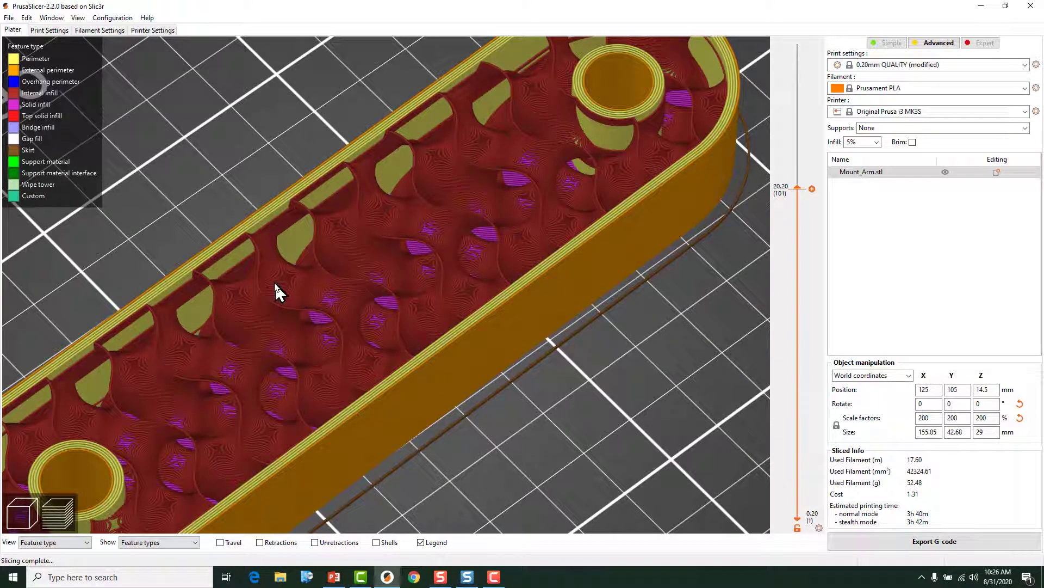
{"action": "left_click", "coordinate": [50, 30]}
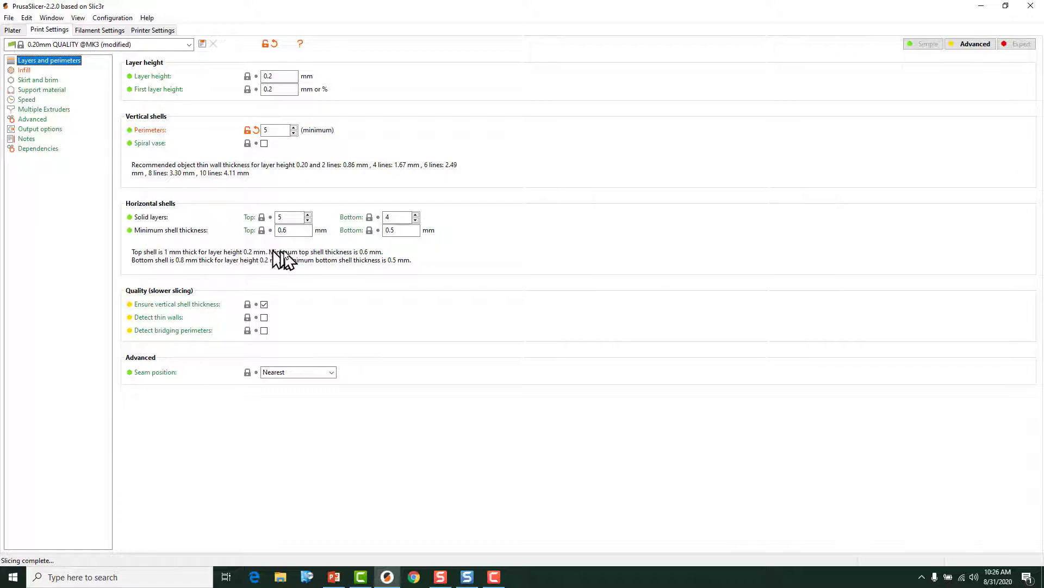
{"action": "left_click", "coordinate": [308, 220]}
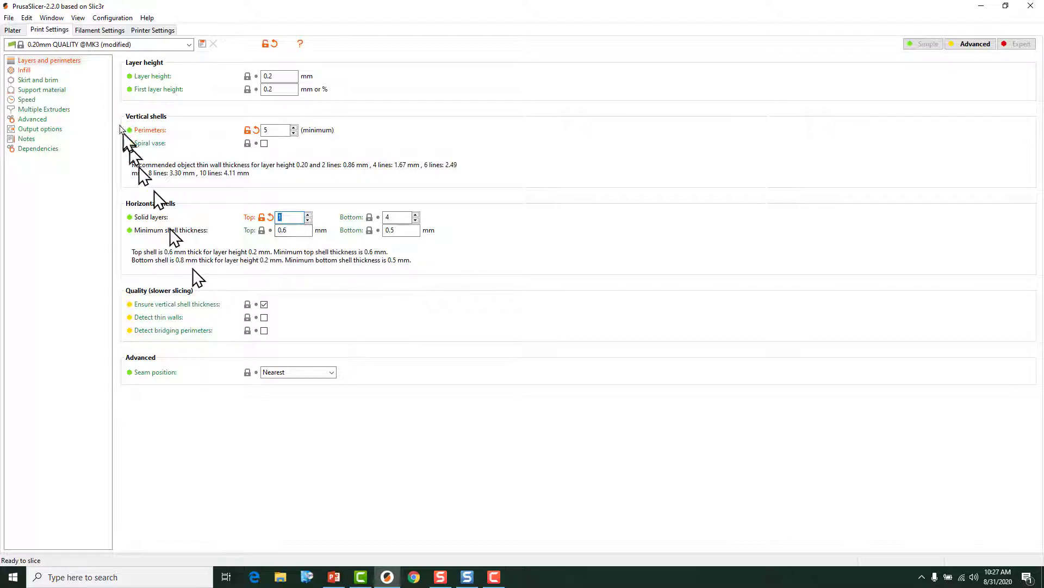
{"action": "left_click", "coordinate": [13, 30]}
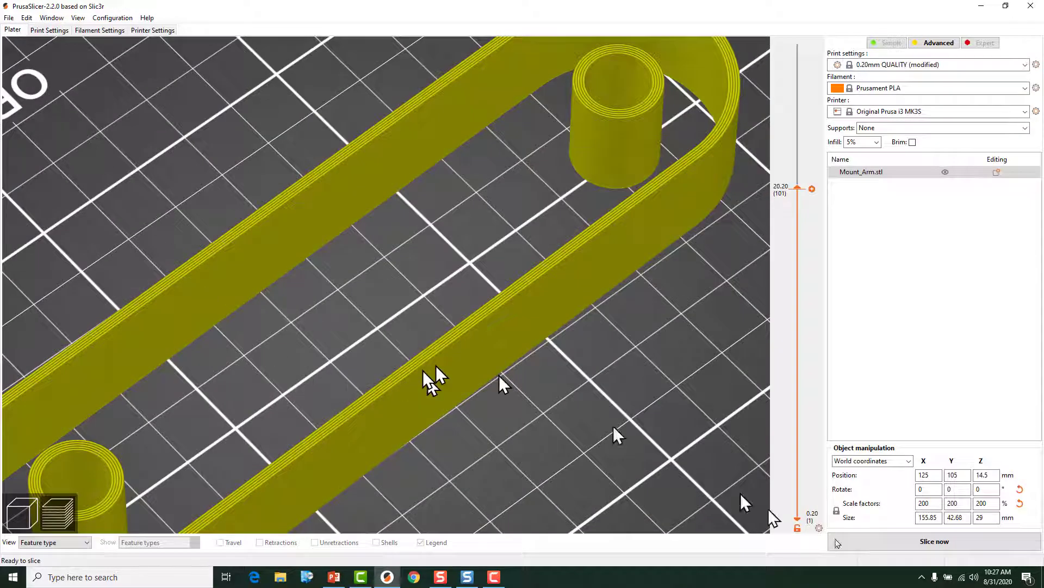
{"action": "left_click", "coordinate": [923, 541]}
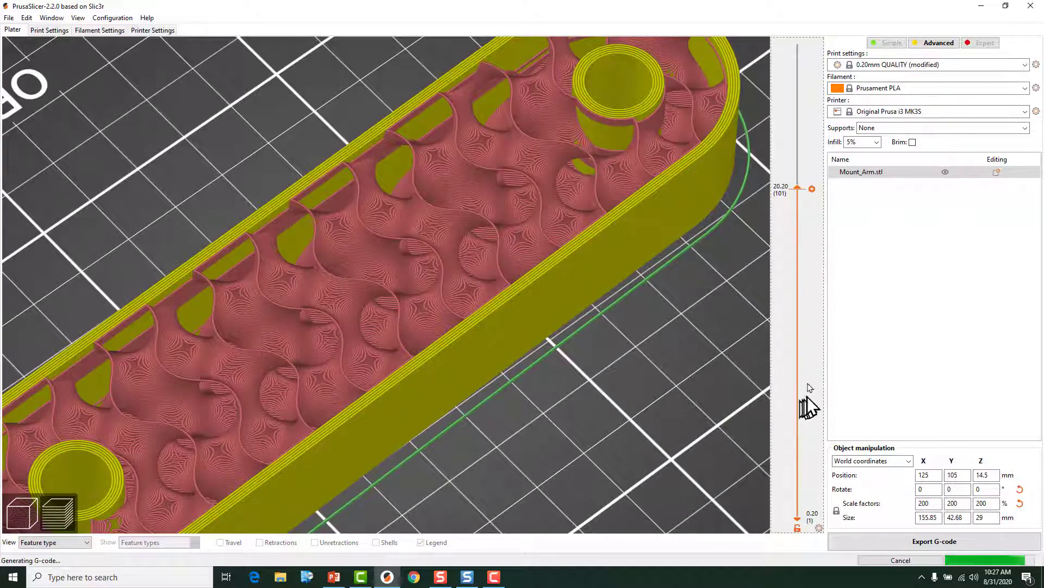
Raise the layer preview to the part's top, then step down to 28.40 mm to inspect the top solid layers.
{"action": "left_click_drag", "start_coordinate": [800, 188], "coordinate": [798, 43]}
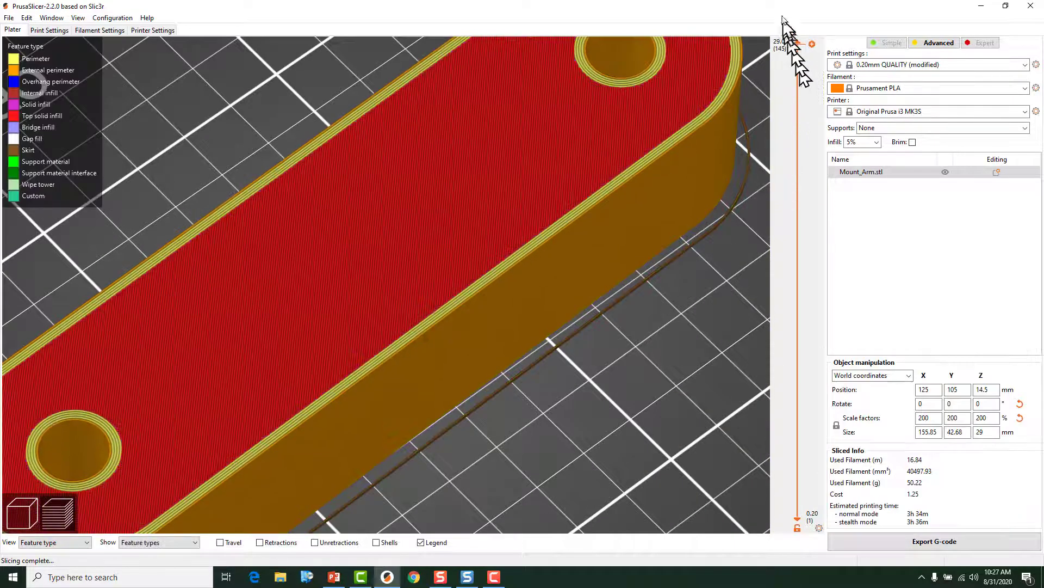
{"action": "key", "text": "Down"}
{"action": "key", "text": "Down"}
{"action": "key", "text": "Down"}
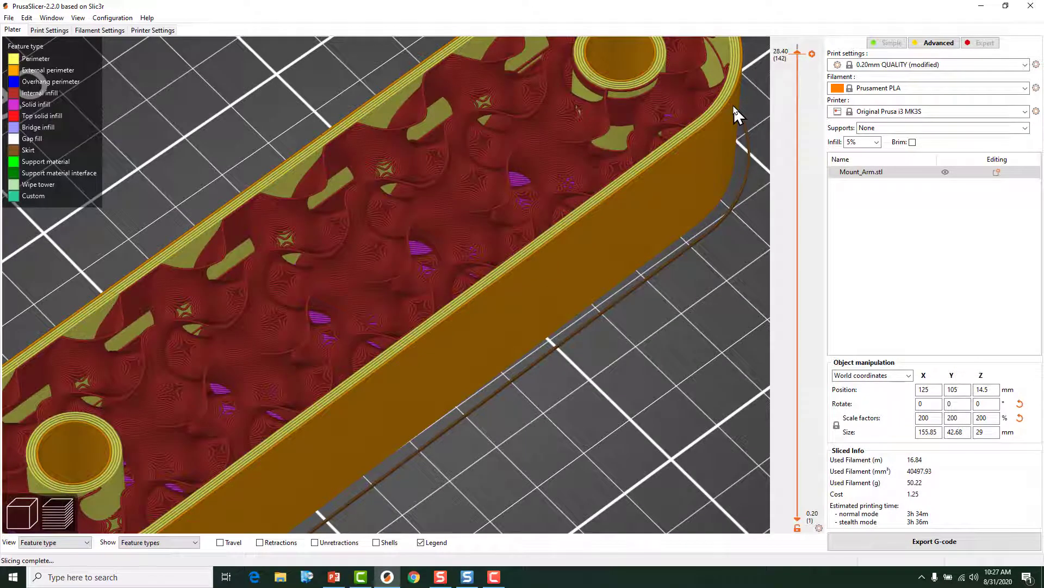
Set the minimum top shell thickness to 0.2 mm in the print settings and reslice the part.
{"action": "left_click", "coordinate": [49, 30]}
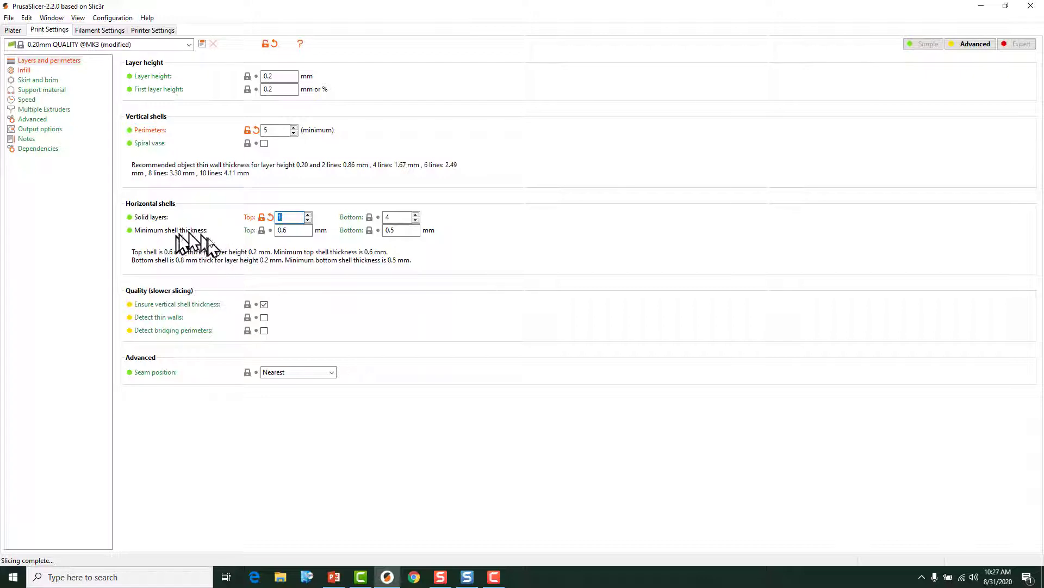
{"action": "left_click", "coordinate": [289, 229]}
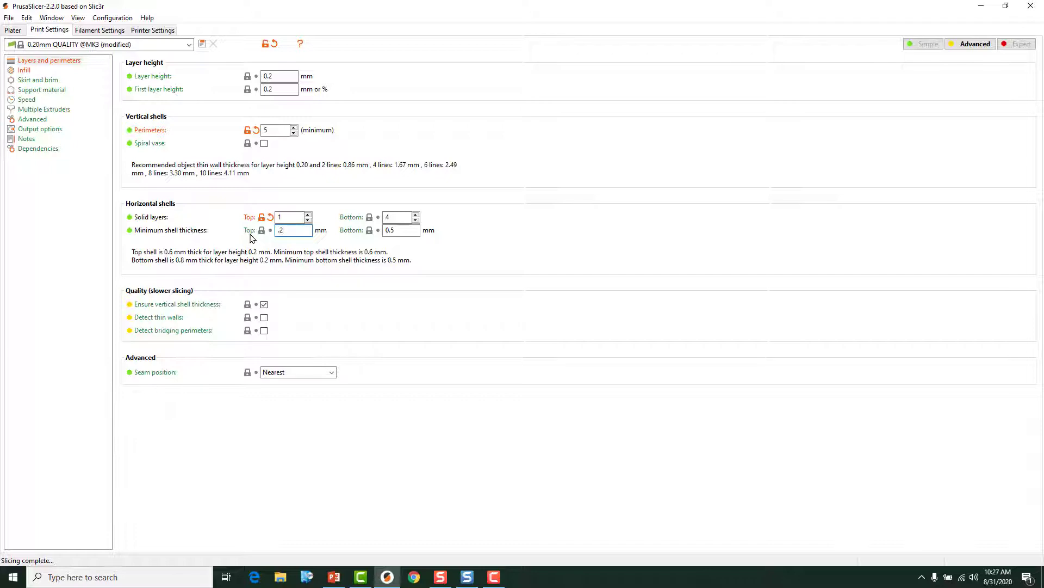
{"action": "key", "text": "Return"}
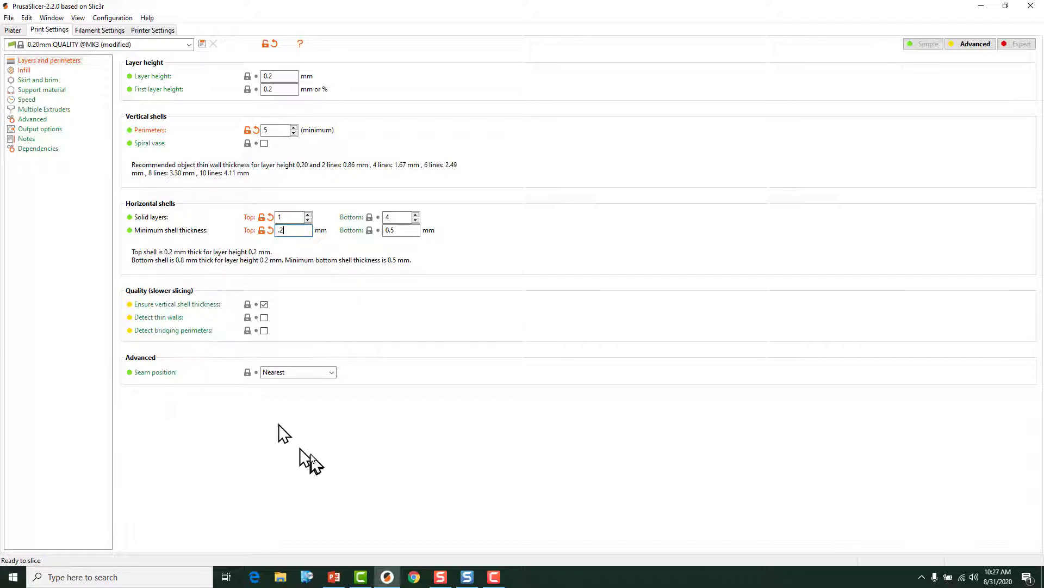
{"action": "left_click", "coordinate": [12, 30]}
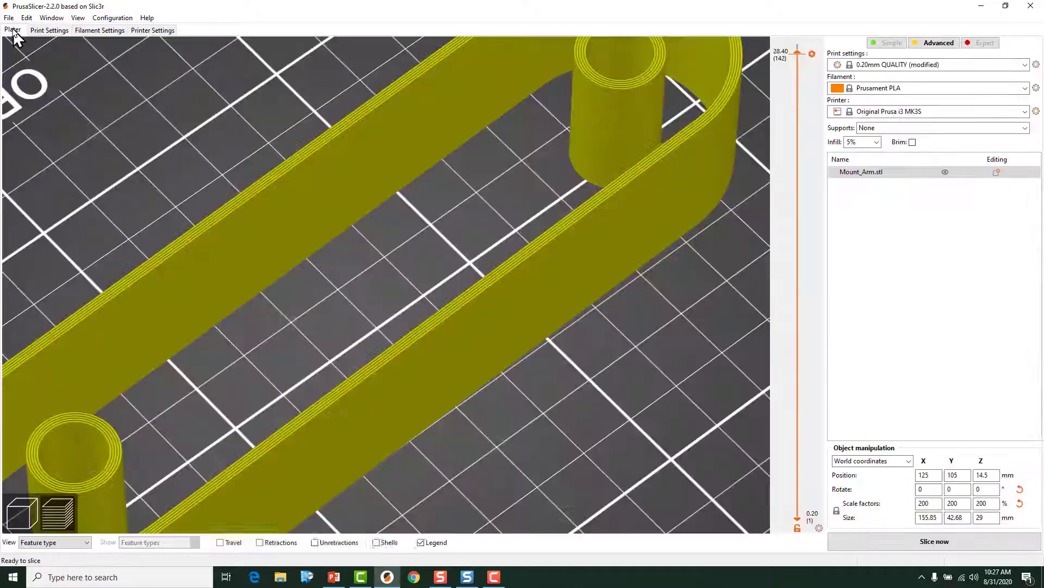
{"action": "left_click", "coordinate": [924, 542]}
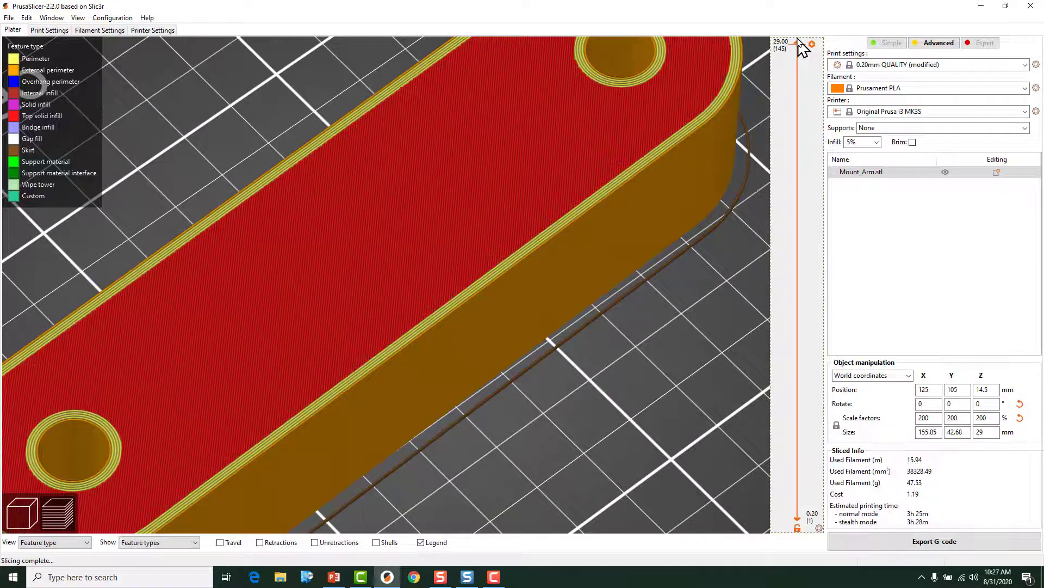
Alternate the layer preview between 29.00 mm and 28.80 mm to compare the top solid layer with the gyroid infill beneath it.
{"action": "scroll", "coordinate": [803, 49], "scroll_direction": "down", "scroll_amount": 1}
{"action": "scroll", "coordinate": [802, 49], "scroll_direction": "up", "scroll_amount": 1}
{"action": "scroll", "coordinate": [802, 49], "scroll_direction": "down", "scroll_amount": 1}
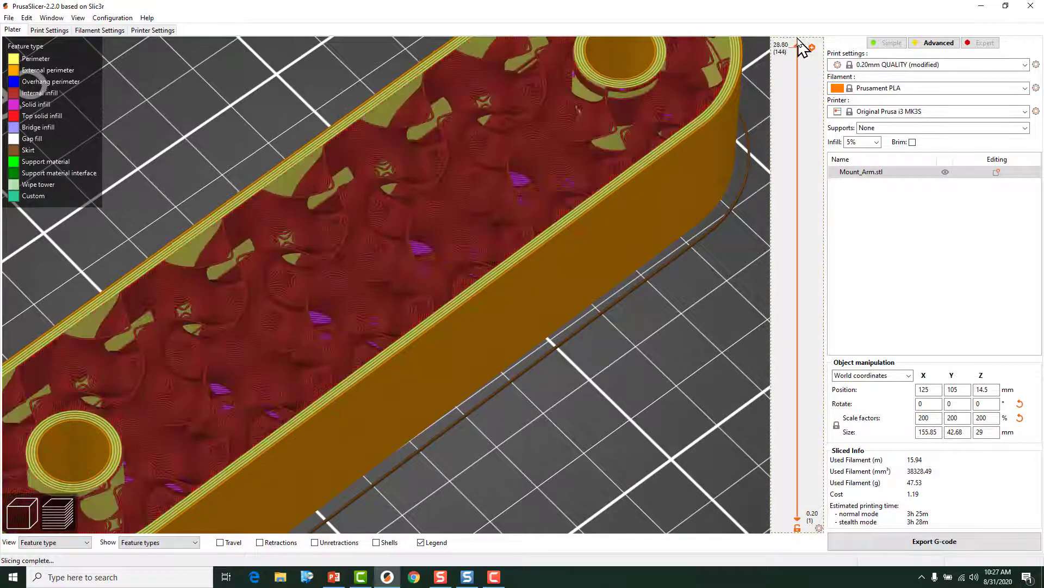
{"action": "scroll", "coordinate": [803, 49], "scroll_direction": "up", "scroll_amount": 1}
{"action": "scroll", "coordinate": [802, 49], "scroll_direction": "down", "scroll_amount": 1}
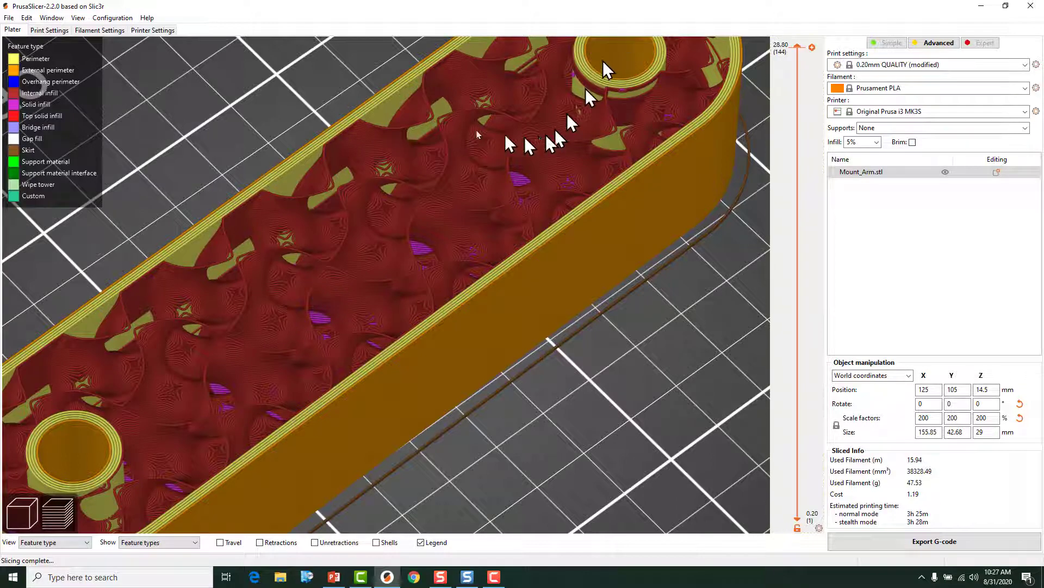
{"action": "scroll", "coordinate": [383, 234], "scroll_direction": "up", "scroll_amount": 5}
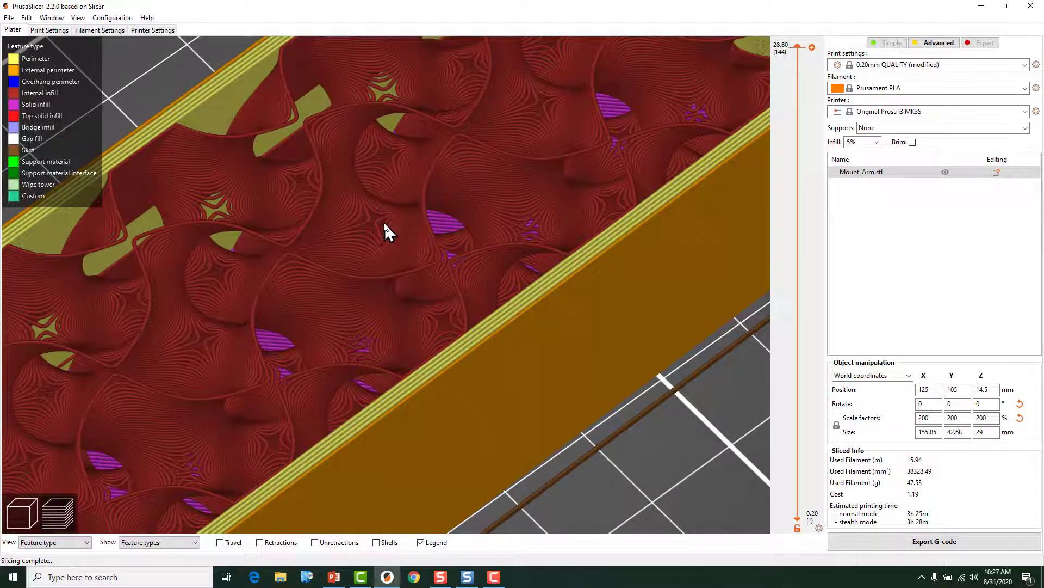
{"action": "key", "text": "Up"}
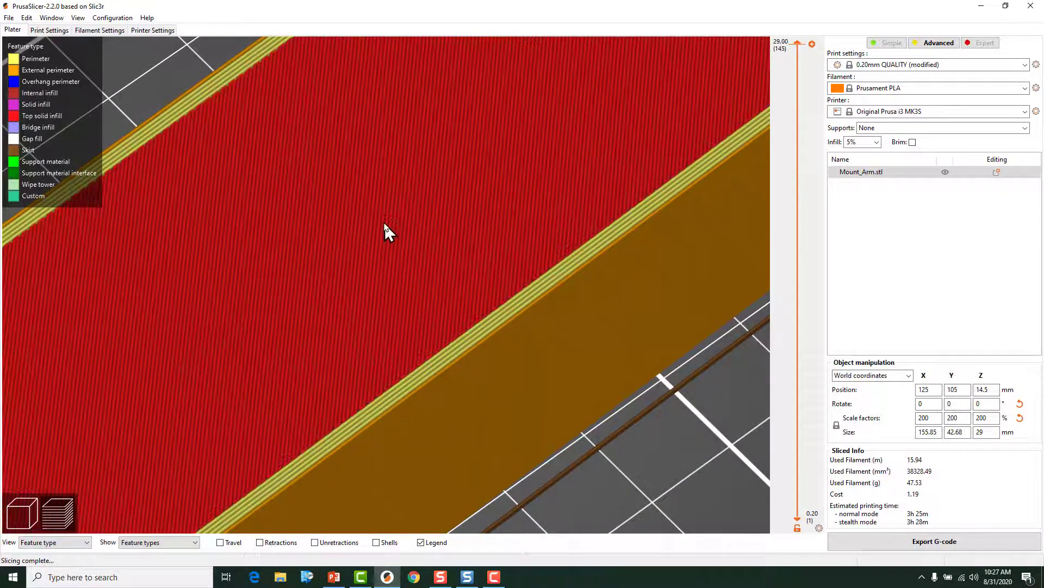
{"action": "key", "text": "Down"}
{"action": "key", "text": "Up"}
{"action": "key", "text": "Down"}
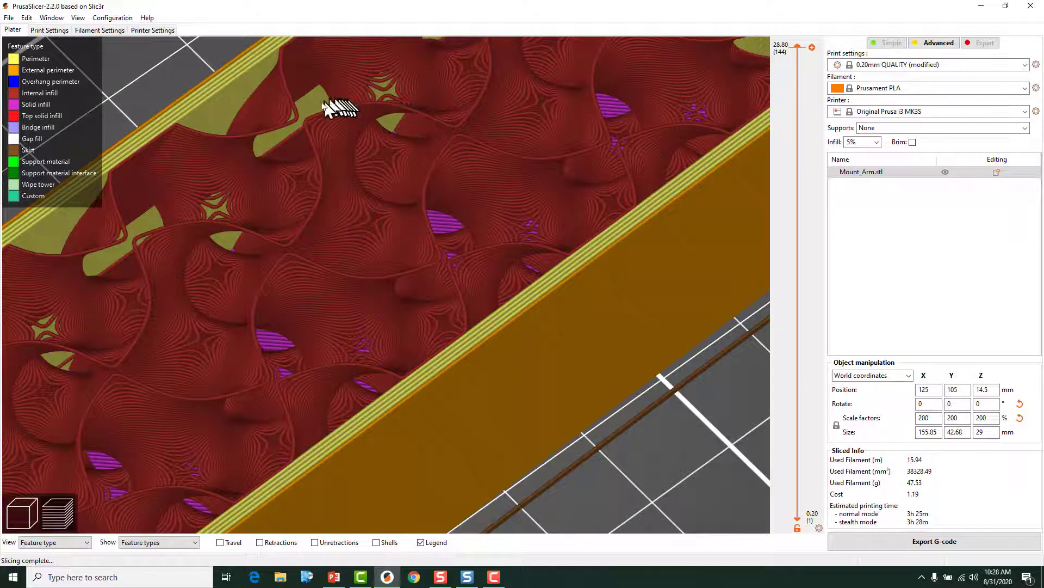
{"action": "key", "text": "Up"}
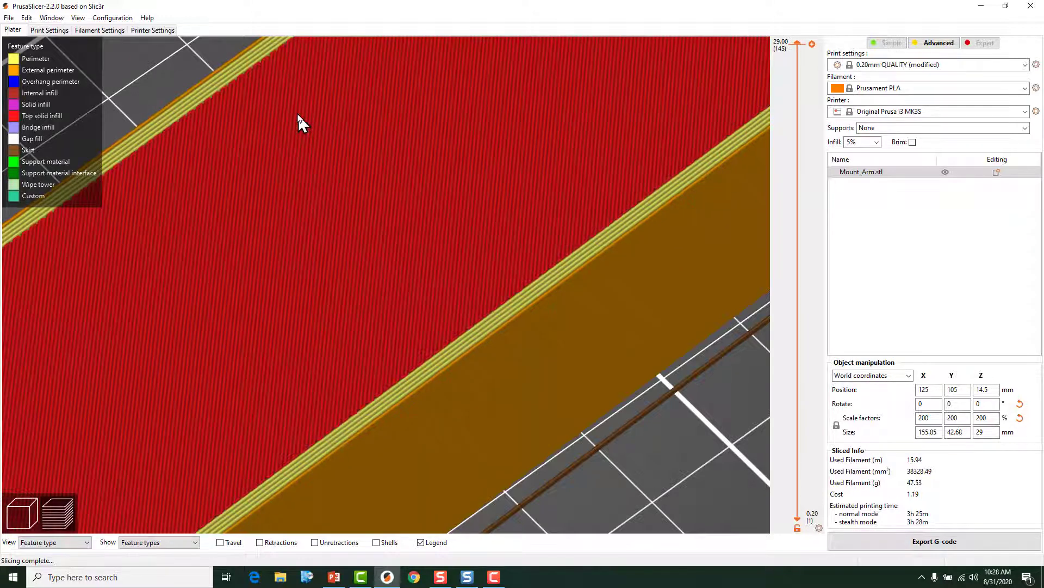
{"action": "key", "text": "Down"}
{"action": "key", "text": "Up"}
{"action": "key", "text": "Down"}
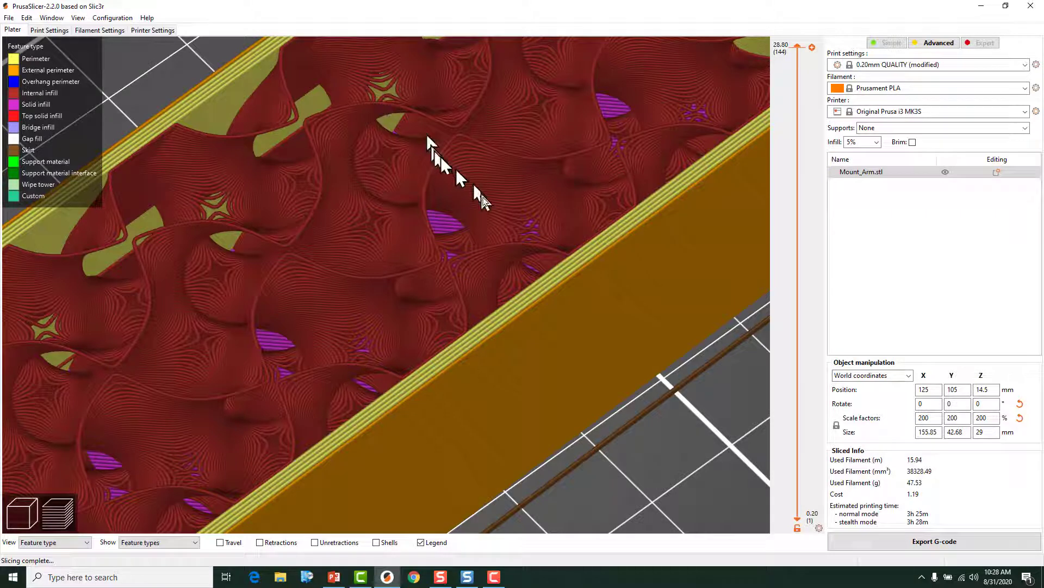
Set the minimum top shell thickness to 0.6 mm and the top solid layers to 3, and reslice the part.
{"action": "key", "text": "Up"}
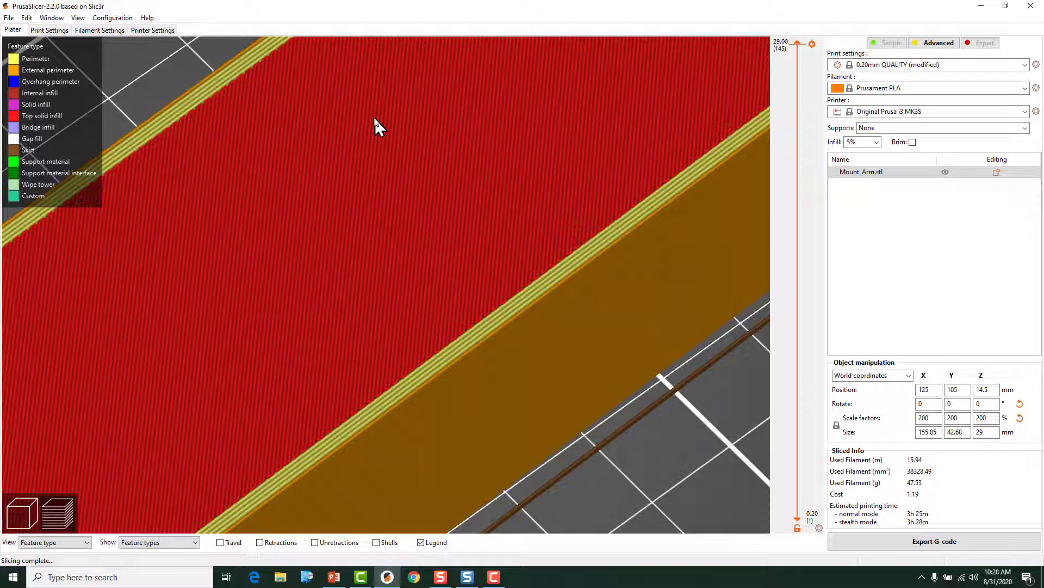
{"action": "key", "text": "Down"}
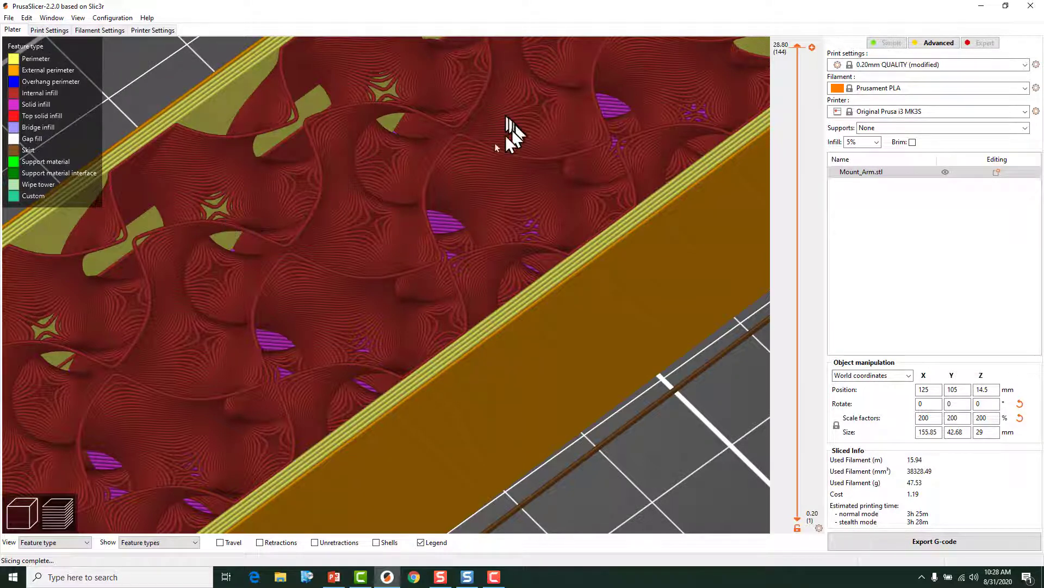
{"action": "left_click", "coordinate": [59, 30]}
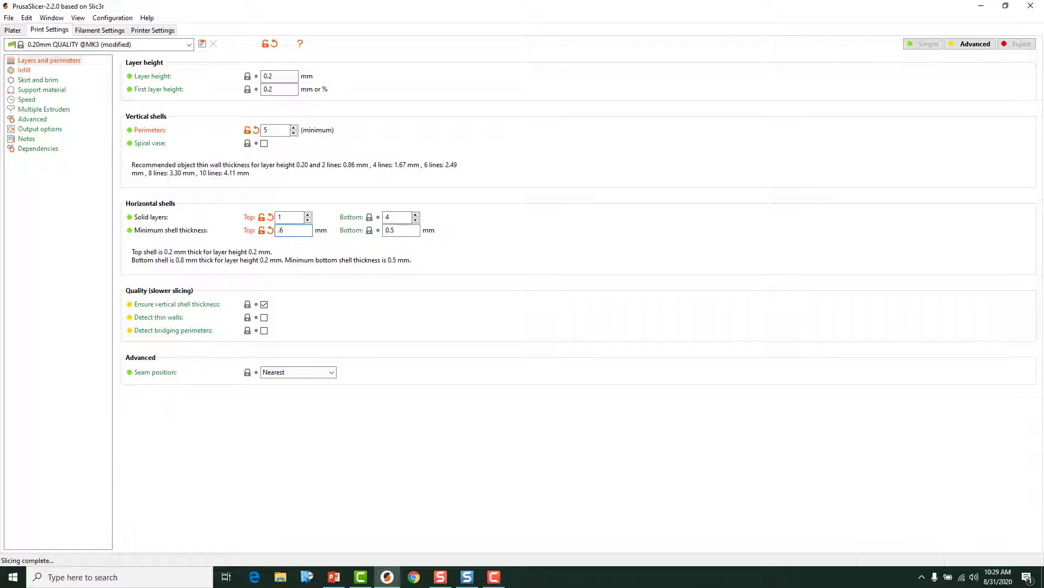
{"action": "left_click", "coordinate": [308, 214]}
{"action": "left_click", "coordinate": [308, 214]}
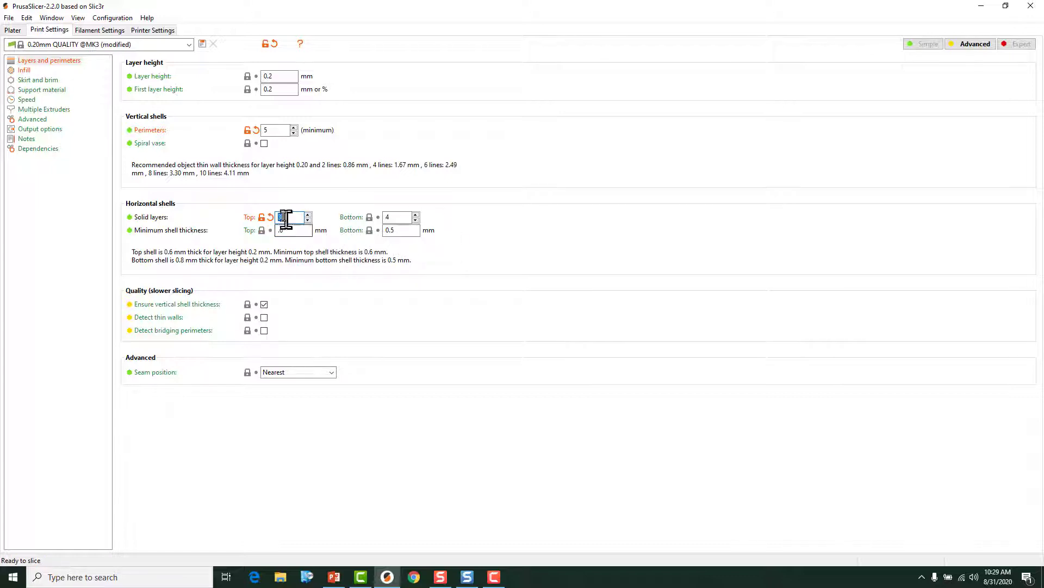
{"action": "left_click", "coordinate": [13, 30]}
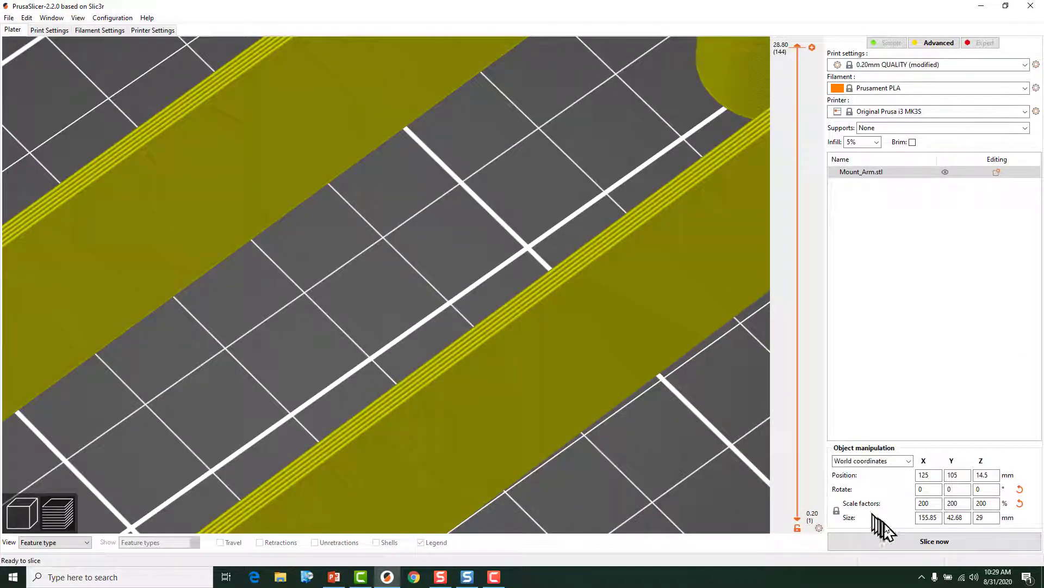
{"action": "left_click", "coordinate": [901, 541]}
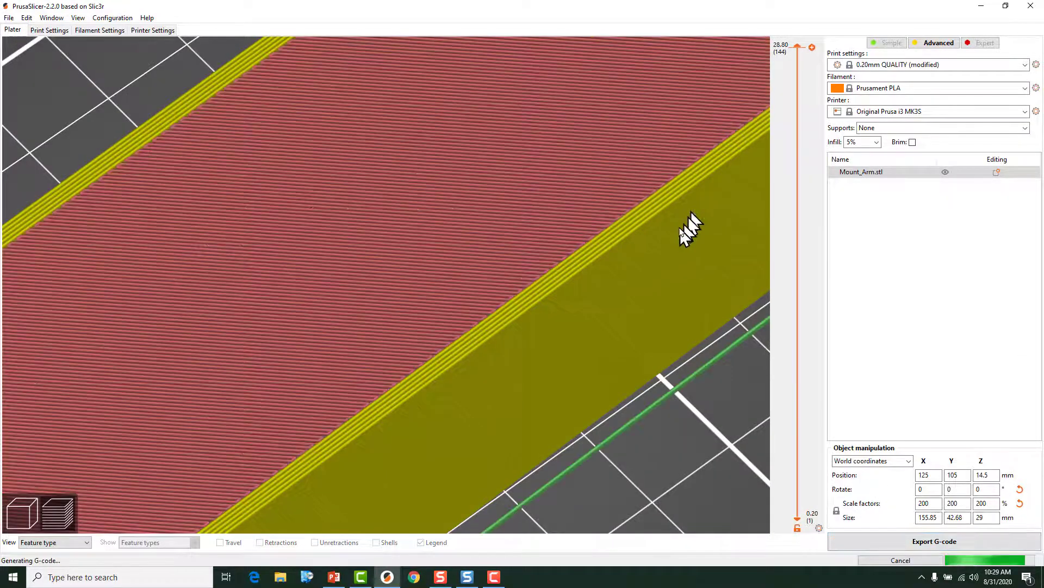
Step the layer preview between 28.40 mm and 29.00 mm to examine the infill and the three top solid layers.
{"action": "key", "text": "Down"}
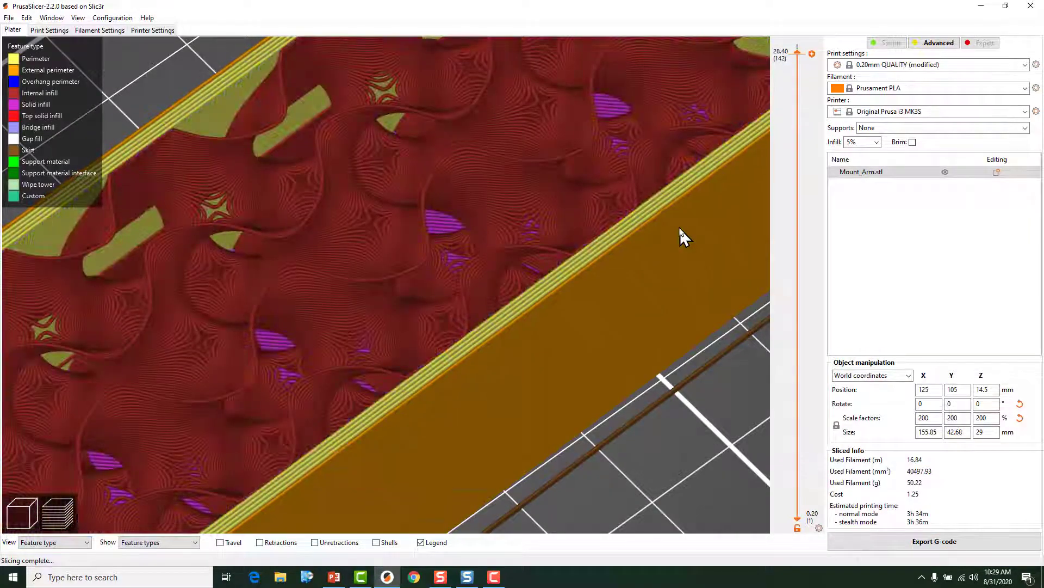
{"action": "key", "text": "Up"}
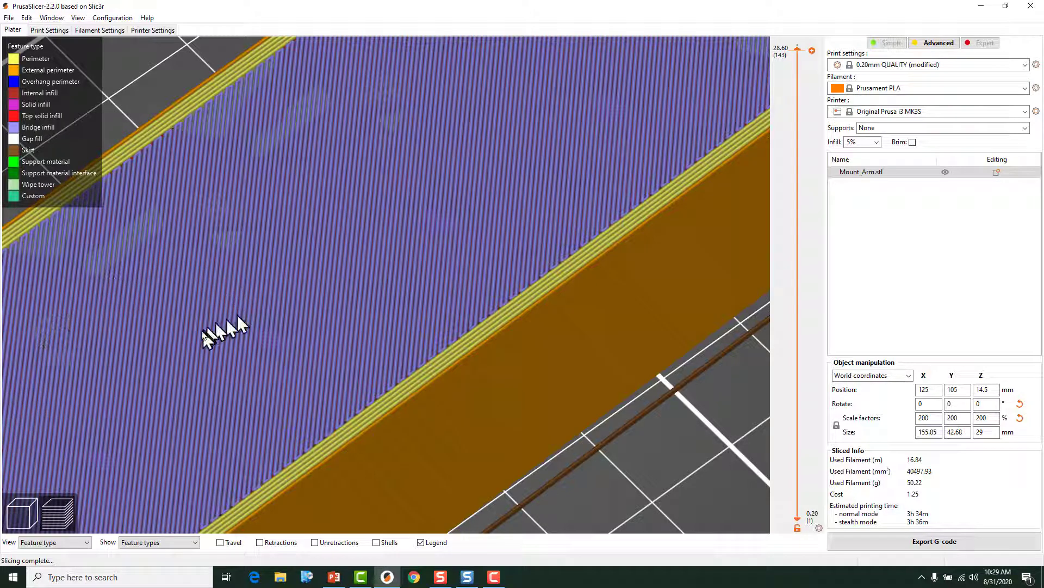
{"action": "key", "text": "Down"}
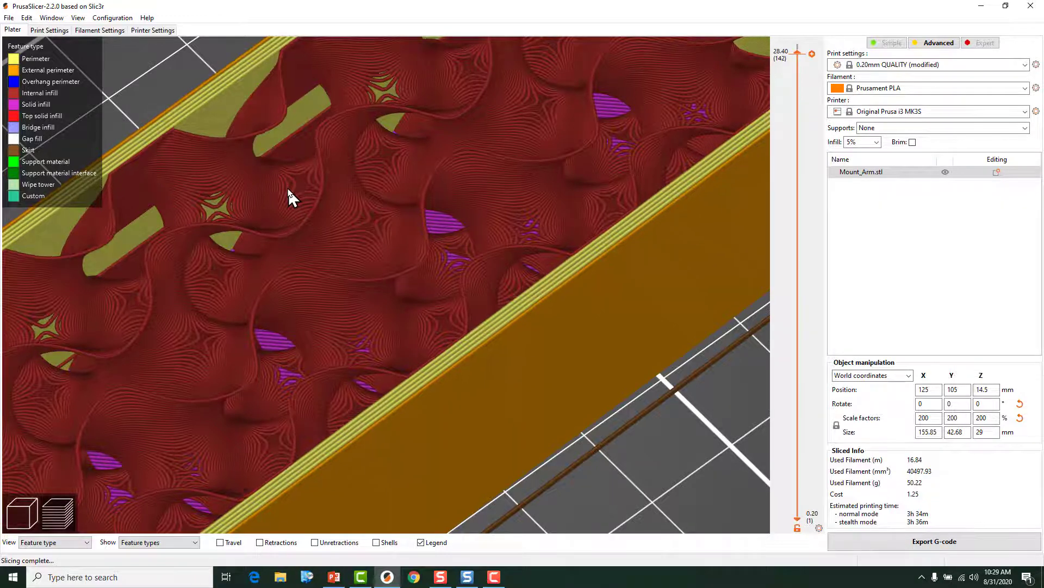
{"action": "key", "text": "Up"}
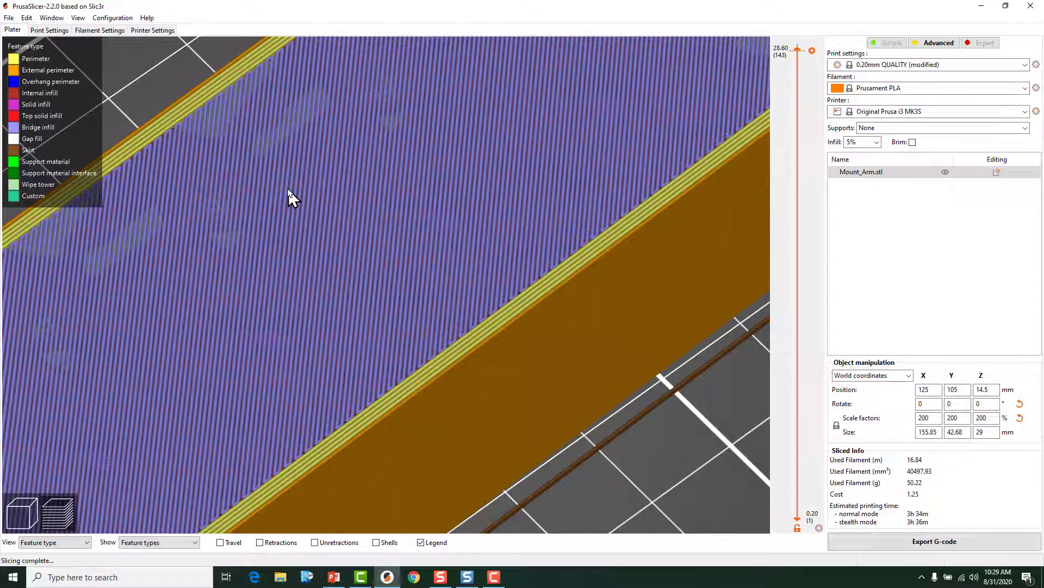
{"action": "key", "text": "Up"}
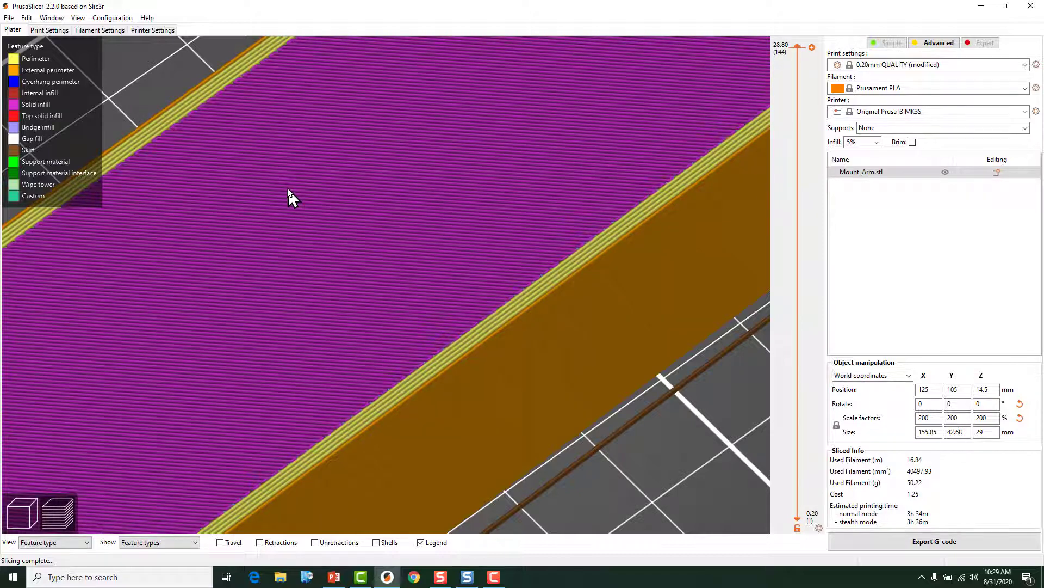
{"action": "key", "text": "Up"}
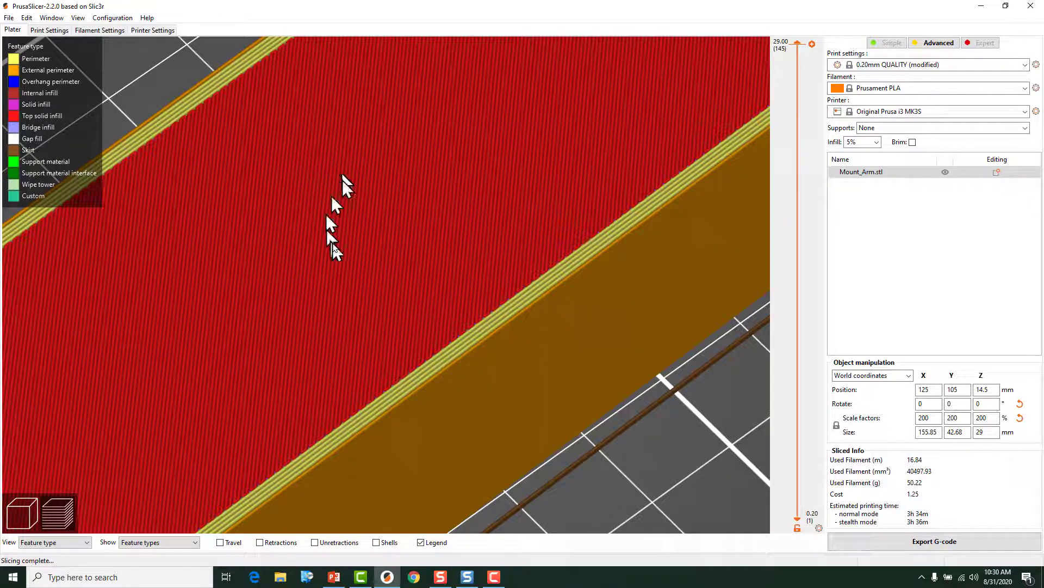
Set the number of top solid layers to 5 in the print settings and reslice the part.
{"action": "left_click", "coordinate": [48, 30]}
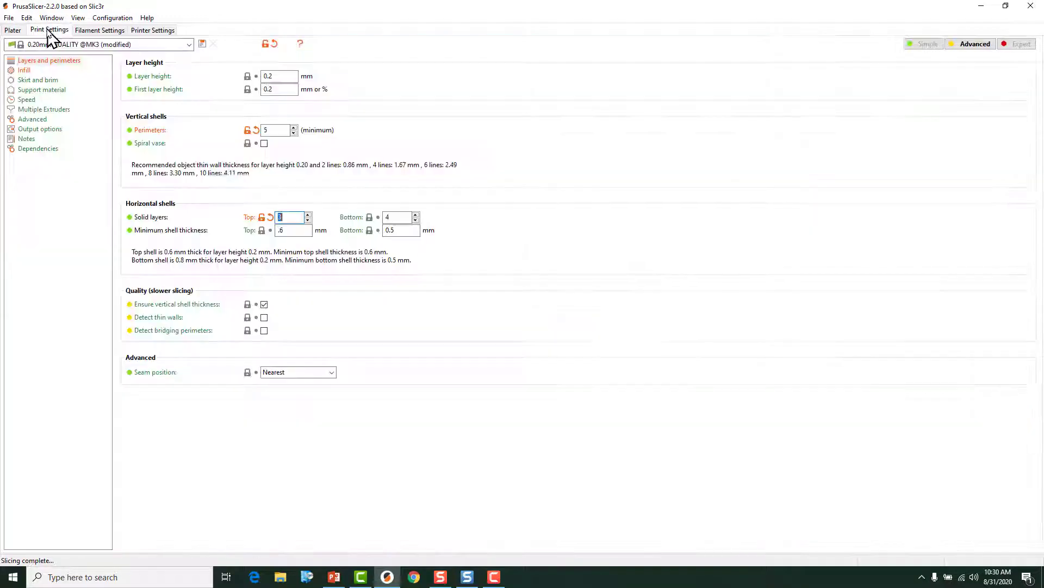
{"action": "left_click", "coordinate": [308, 214]}
{"action": "left_click", "coordinate": [308, 214]}
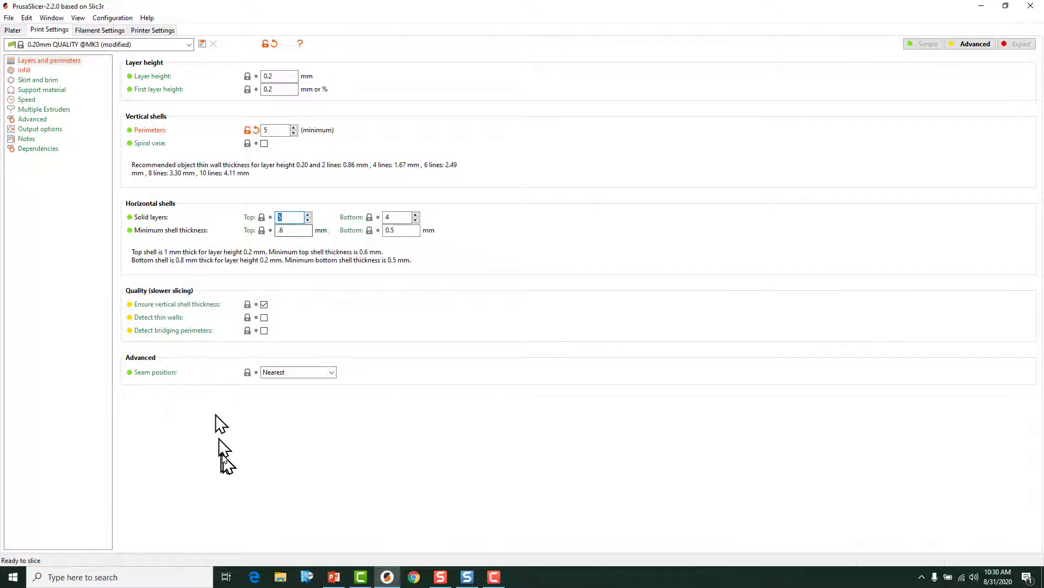
{"action": "left_click", "coordinate": [13, 31]}
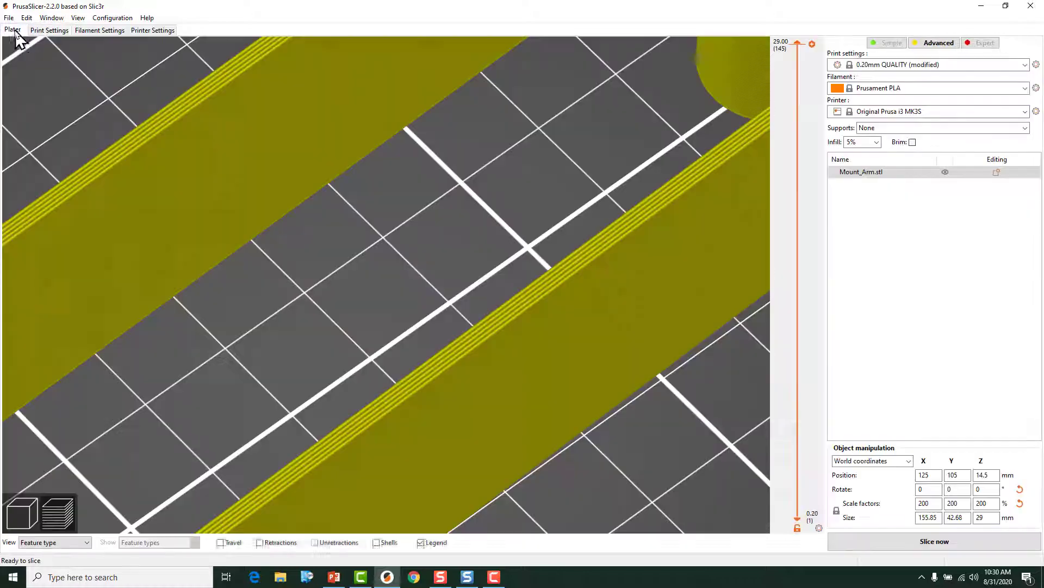
{"action": "left_click", "coordinate": [907, 546]}
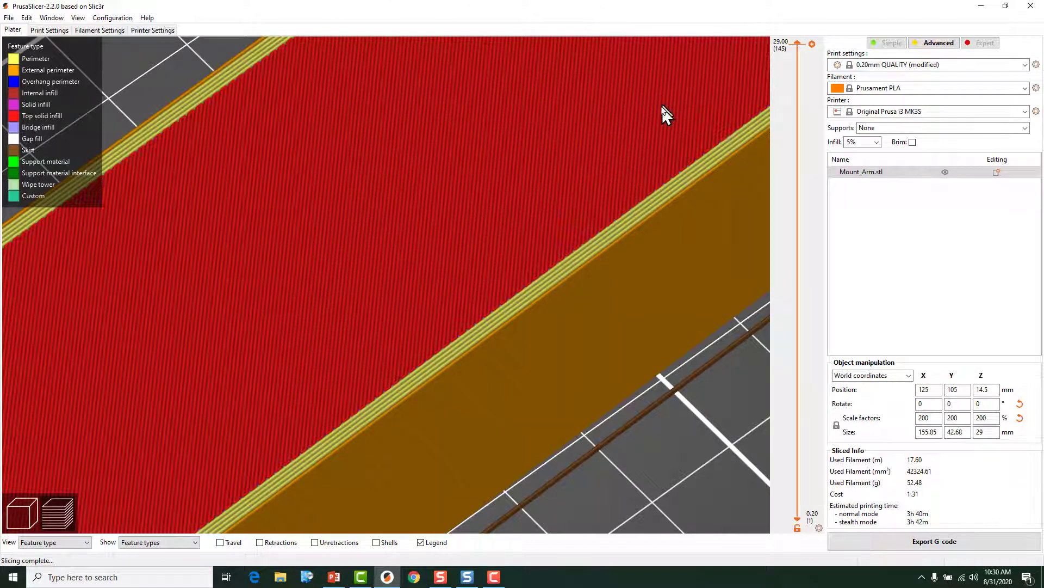
Step the layer preview down from 29.00 mm through the five top solid layers and back up to inspect them.
{"action": "key", "text": "Down"}
{"action": "key", "text": "Down"}
{"action": "key", "text": "Down"}
{"action": "key", "text": "Down"}
{"action": "key", "text": "Down"}
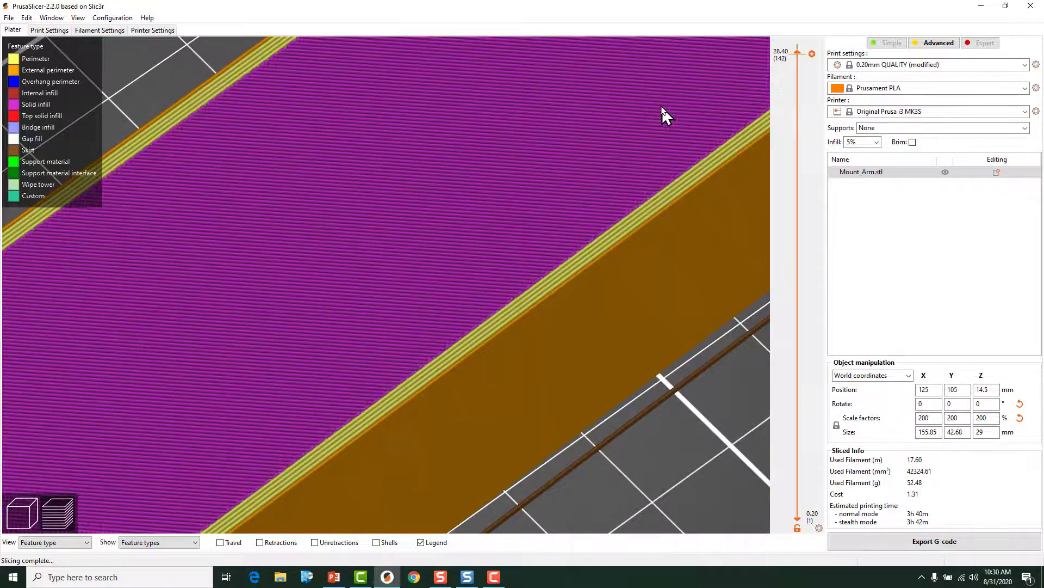
{"action": "key", "text": "Up"}
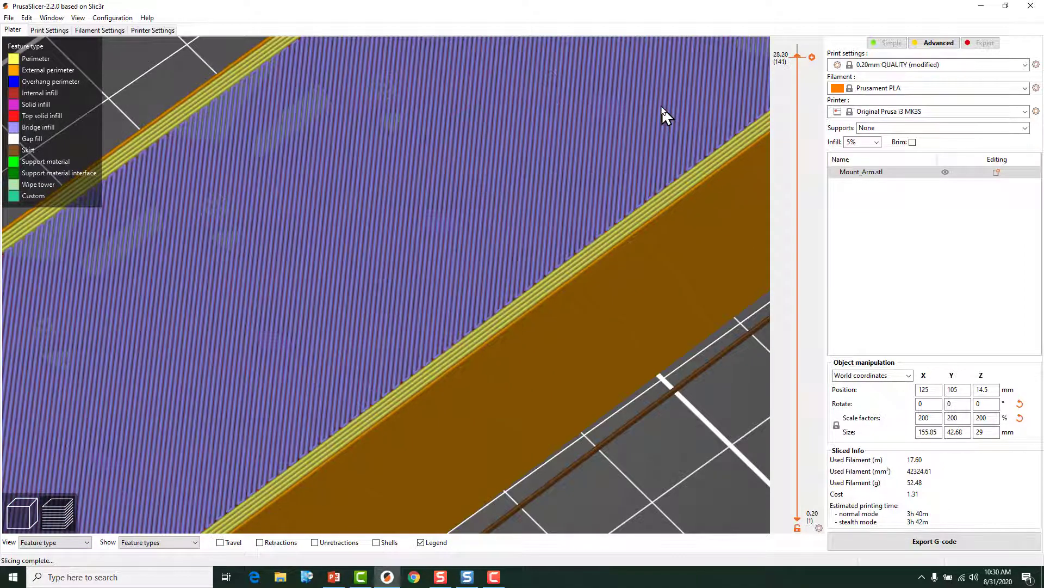
{"action": "key", "text": "Up"}
{"action": "key", "text": "Up"}
{"action": "key", "text": "Up"}
{"action": "key", "text": "Up"}
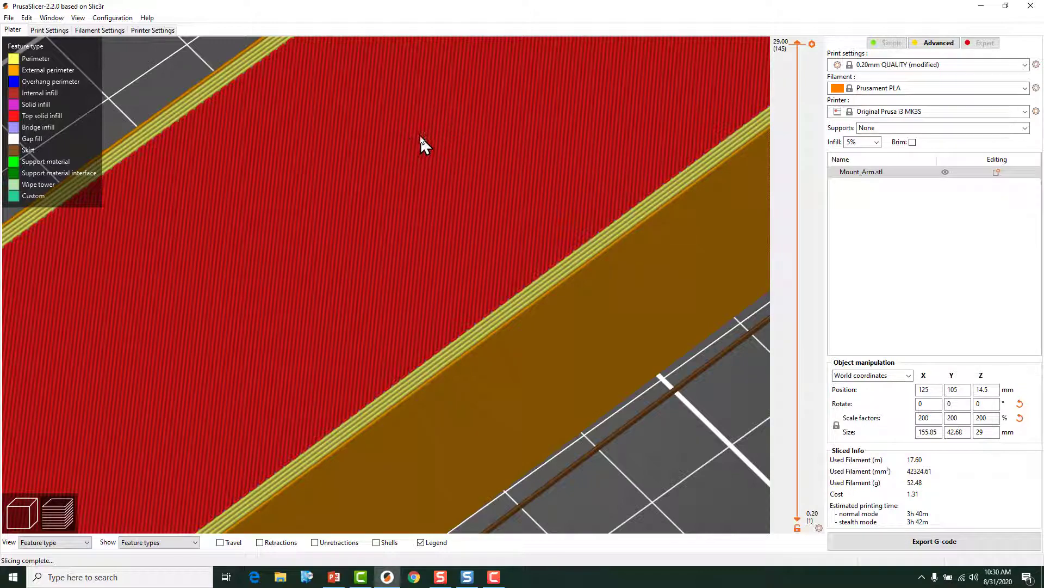
Lower the layer preview from the part's top through the gyroid infill down to the first layer at 0.20 mm.
{"action": "key", "text": "Down"}
{"action": "key", "text": "Down"}
{"action": "key", "text": "Down"}
{"action": "key", "text": "Down"}
{"action": "key", "text": "Down"}
{"action": "key", "text": "Down"}
{"action": "key", "text": "Down"}
{"action": "key", "text": "Down"}
{"action": "key", "text": "Down"}
{"action": "key", "text": "Down"}
{"action": "key", "text": "Down"}
{"action": "key", "text": "Down"}
{"action": "key", "text": "Down"}
{"action": "key", "text": "Down"}
{"action": "key", "text": "Down"}
{"action": "key", "text": "Down"}
{"action": "key", "text": "Down"}
{"action": "key", "text": "Down"}
{"action": "key", "text": "Down"}
{"action": "key", "text": "Down"}
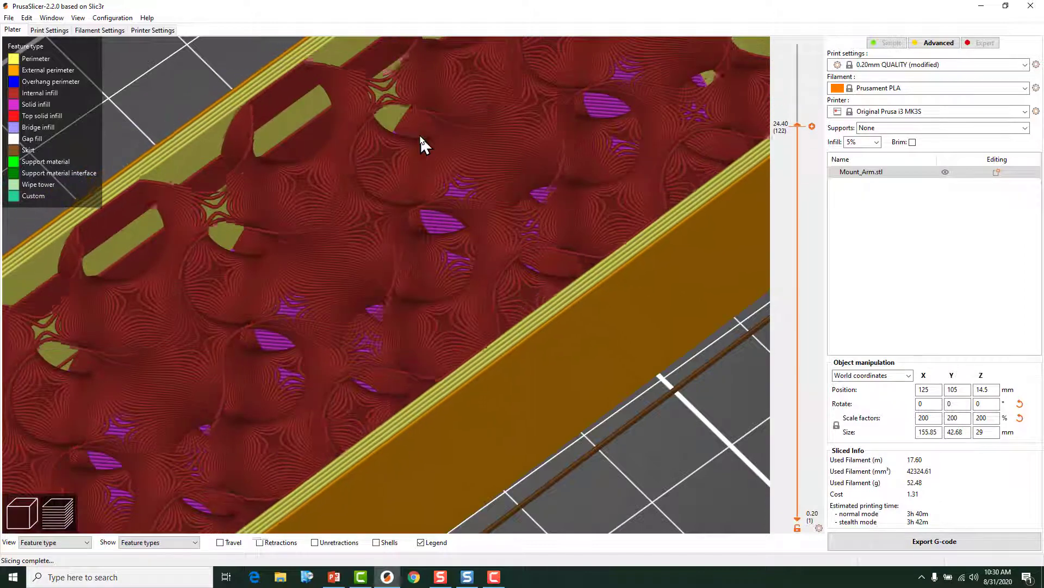
{"action": "key", "text": "Down"}
{"action": "key", "text": "Down"}
{"action": "key", "text": "Down"}
{"action": "key", "text": "Down"}
{"action": "key", "text": "Down"}
{"action": "key", "text": "Down"}
{"action": "key", "text": "Down"}
{"action": "key", "text": "Down"}
{"action": "key", "text": "Down"}
{"action": "key", "text": "Down"}
{"action": "key", "text": "Down"}
{"action": "key", "text": "Down"}
{"action": "key", "text": "Down"}
{"action": "key", "text": "Down"}
{"action": "key", "text": "Down"}
{"action": "key", "text": "Down"}
{"action": "key", "text": "Down"}
{"action": "key", "text": "Down"}
{"action": "key", "text": "Down"}
{"action": "key", "text": "Down"}
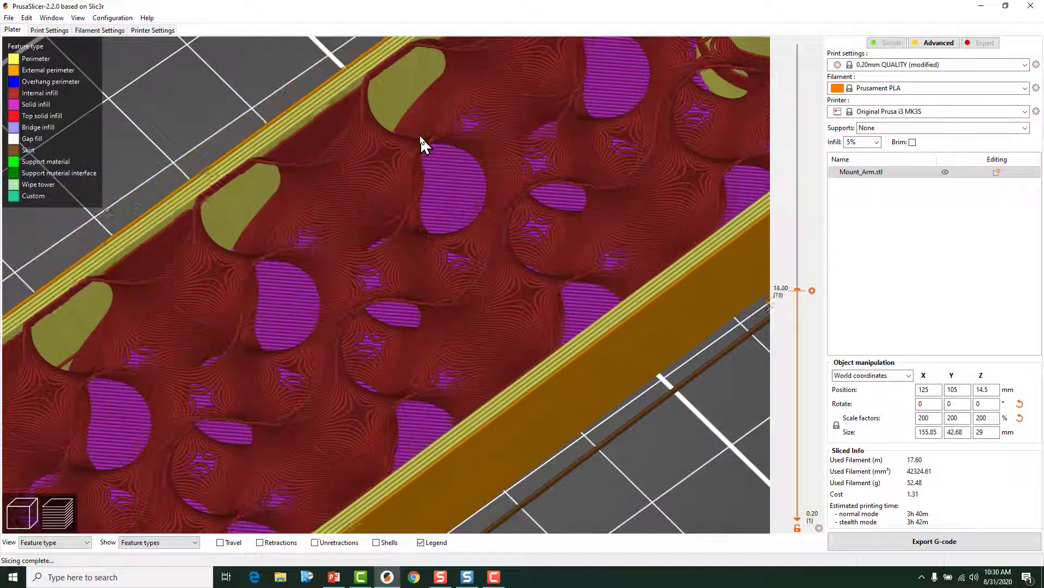
{"action": "key", "text": "Down"}
{"action": "key", "text": "Down"}
{"action": "key", "text": "Down"}
{"action": "key", "text": "Down"}
{"action": "key", "text": "Down"}
{"action": "key", "text": "Down"}
{"action": "key", "text": "Down"}
{"action": "key", "text": "Down"}
{"action": "key", "text": "Down"}
{"action": "key", "text": "Down"}
{"action": "key", "text": "Down"}
{"action": "key", "text": "Down"}
{"action": "key", "text": "Down"}
{"action": "key", "text": "Down"}
{"action": "key", "text": "Down"}
{"action": "key", "text": "Down"}
{"action": "key", "text": "Down"}
{"action": "key", "text": "Down"}
{"action": "key", "text": "Down"}
{"action": "key", "text": "Down"}
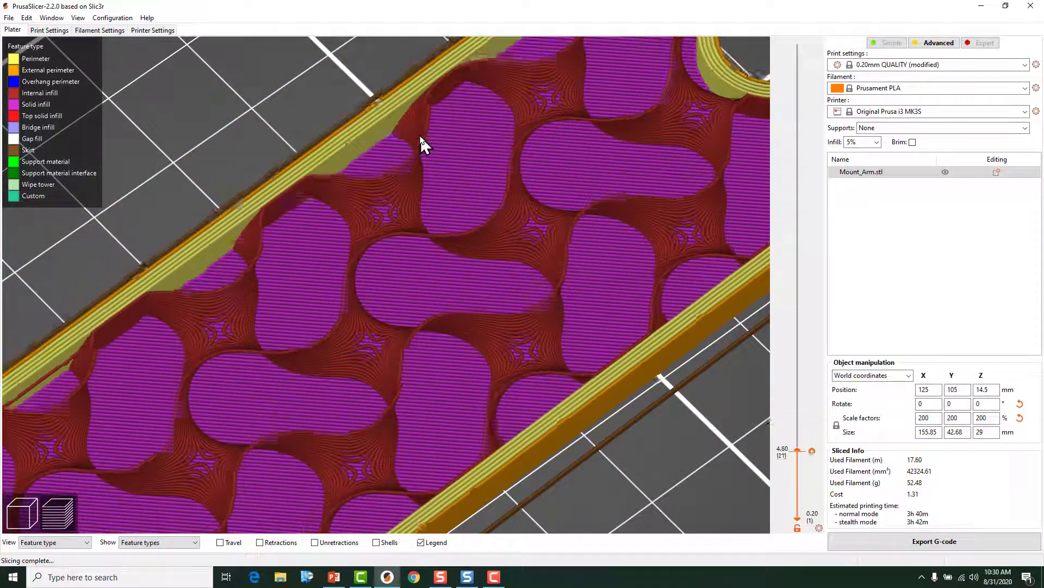
{"action": "key", "text": "Down"}
{"action": "key", "text": "Down"}
{"action": "key", "text": "Down"}
{"action": "key", "text": "Down"}
{"action": "key", "text": "Down"}
{"action": "key", "text": "Down"}
{"action": "key", "text": "Down"}
{"action": "key", "text": "Down"}
{"action": "key", "text": "Down"}
{"action": "key", "text": "Down"}
{"action": "key", "text": "Down"}
{"action": "key", "text": "Down"}
{"action": "key", "text": "Down"}
{"action": "key", "text": "Down"}
{"action": "key", "text": "Down"}
{"action": "key", "text": "Down"}
{"action": "key", "text": "Down"}
{"action": "key", "text": "Down"}
{"action": "key", "text": "Down"}
{"action": "key", "text": "Down"}
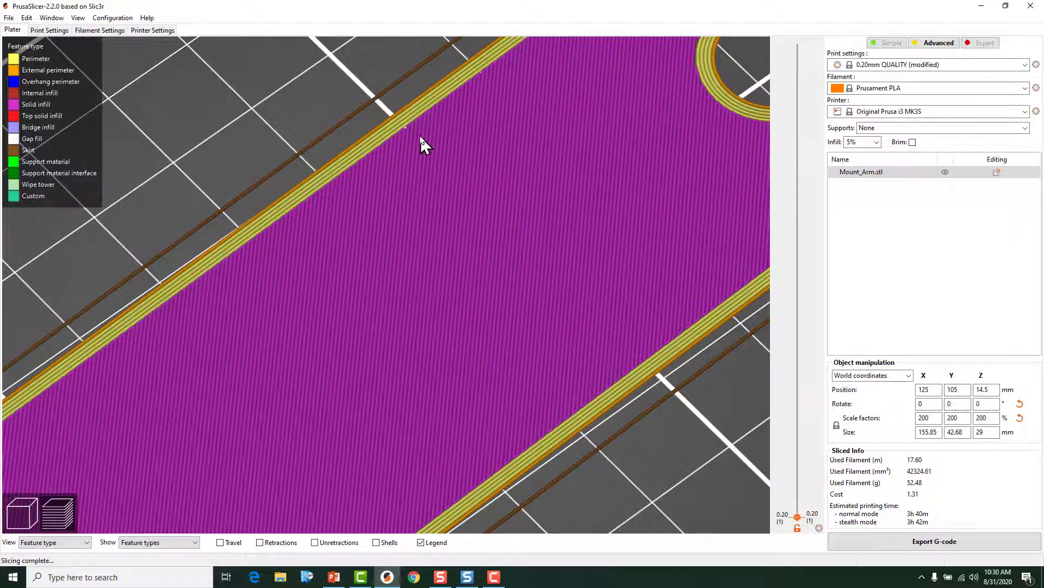
Raise the layer preview from the first layer to 1.00 mm to examine the bottom solid layers and the start of the infill.
{"action": "key", "text": "Up"}
{"action": "key", "text": "Up"}
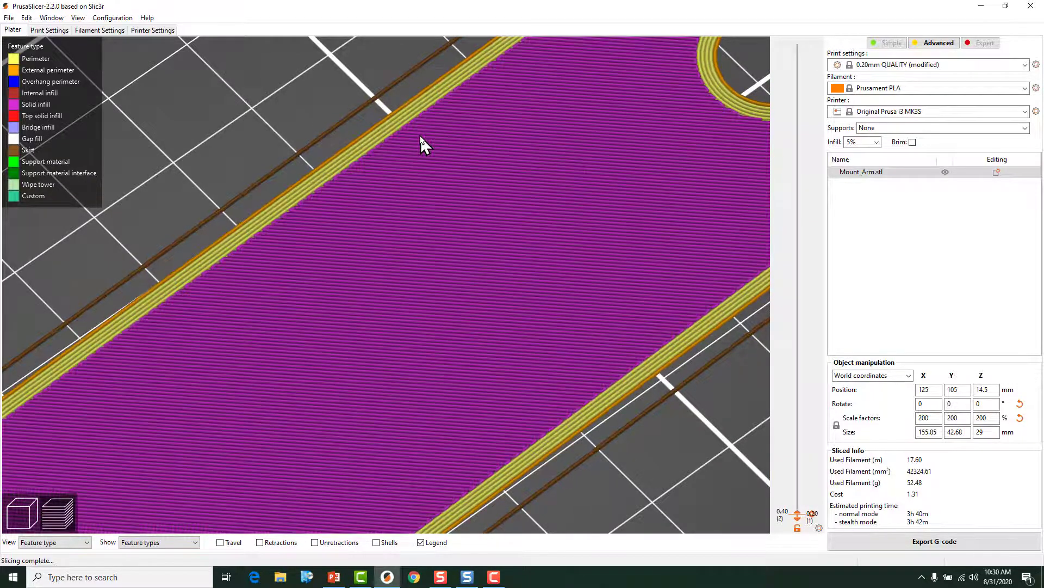
{"action": "key", "text": "Up"}
{"action": "key", "text": "Up"}
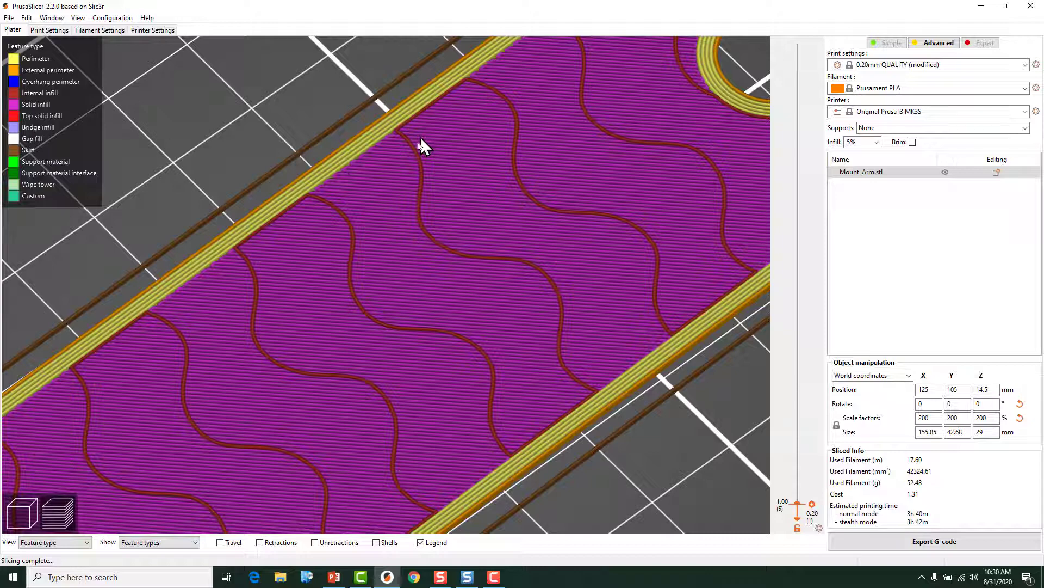
Open the print settings for layers and perimeters.
{"action": "left_click", "coordinate": [49, 30]}
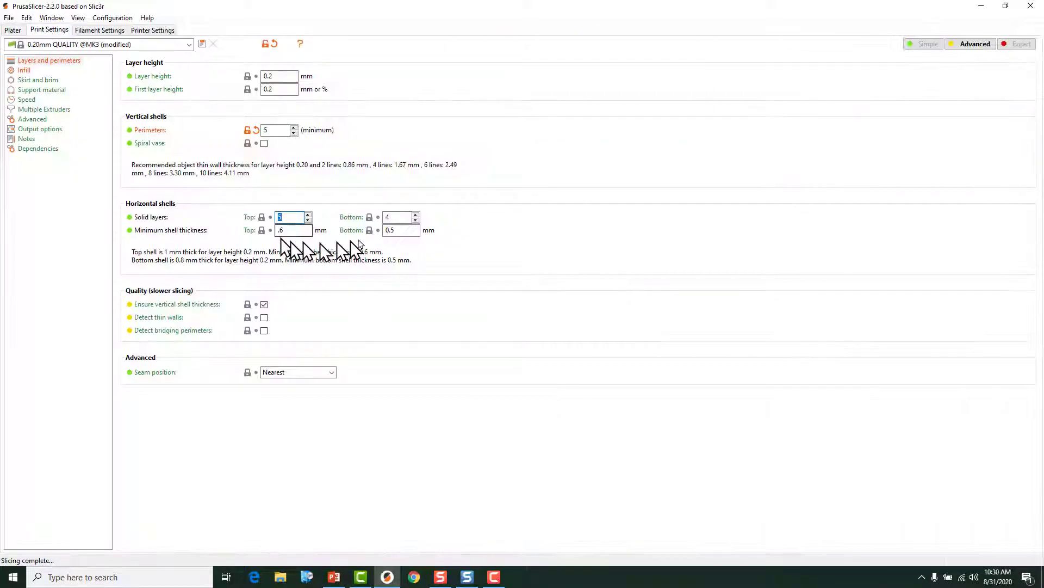